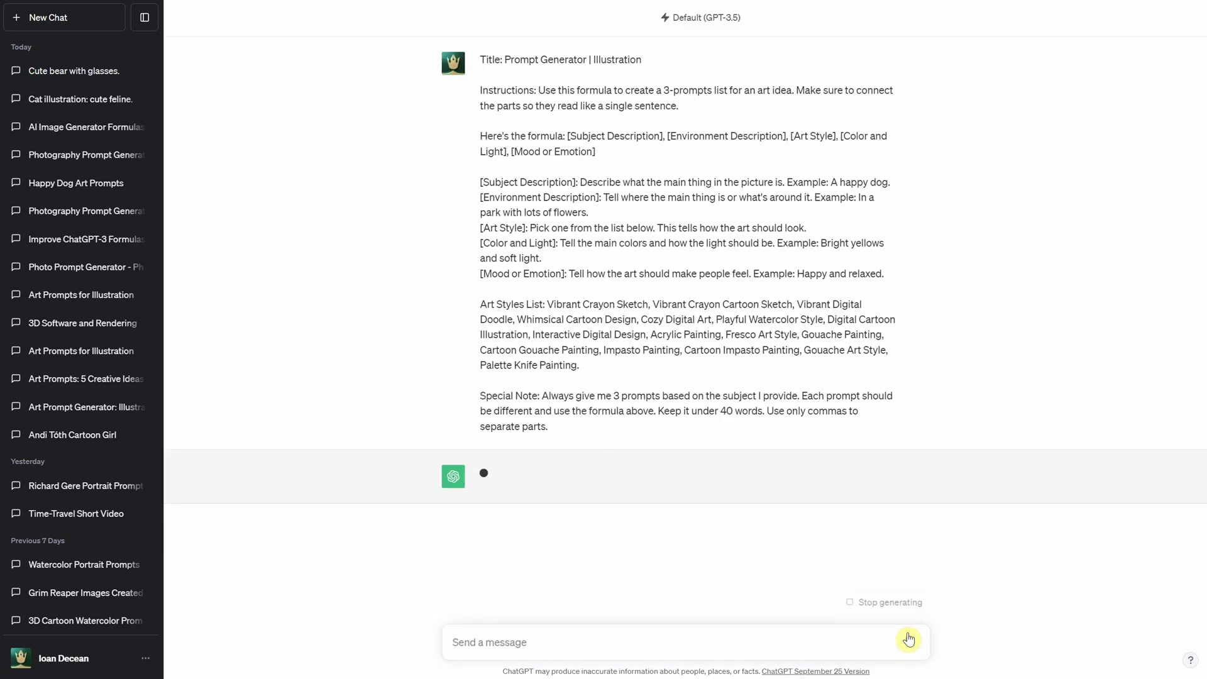
Scroll up to review the three illustration prompts: cozy-library cat, crayon-sketch cityscape and gouache beach scene.
scroll(560, 77, "up", 1)
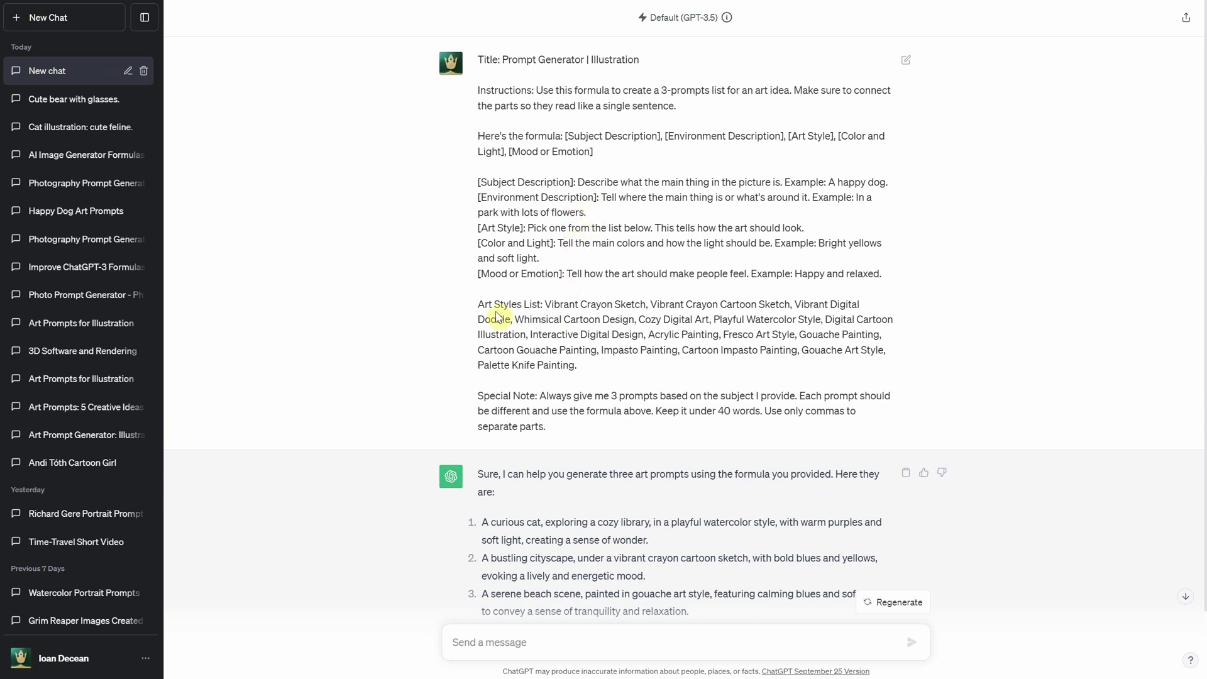
left_click_drag(479, 306, 539, 308)
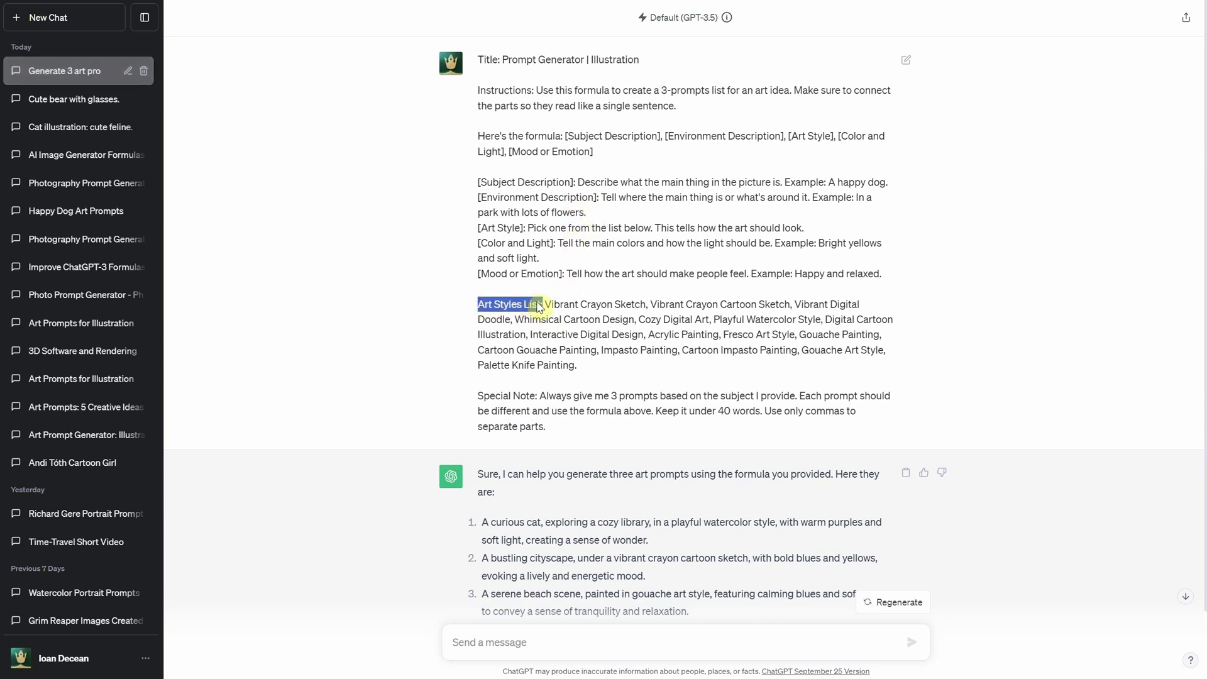
left_click(615, 365)
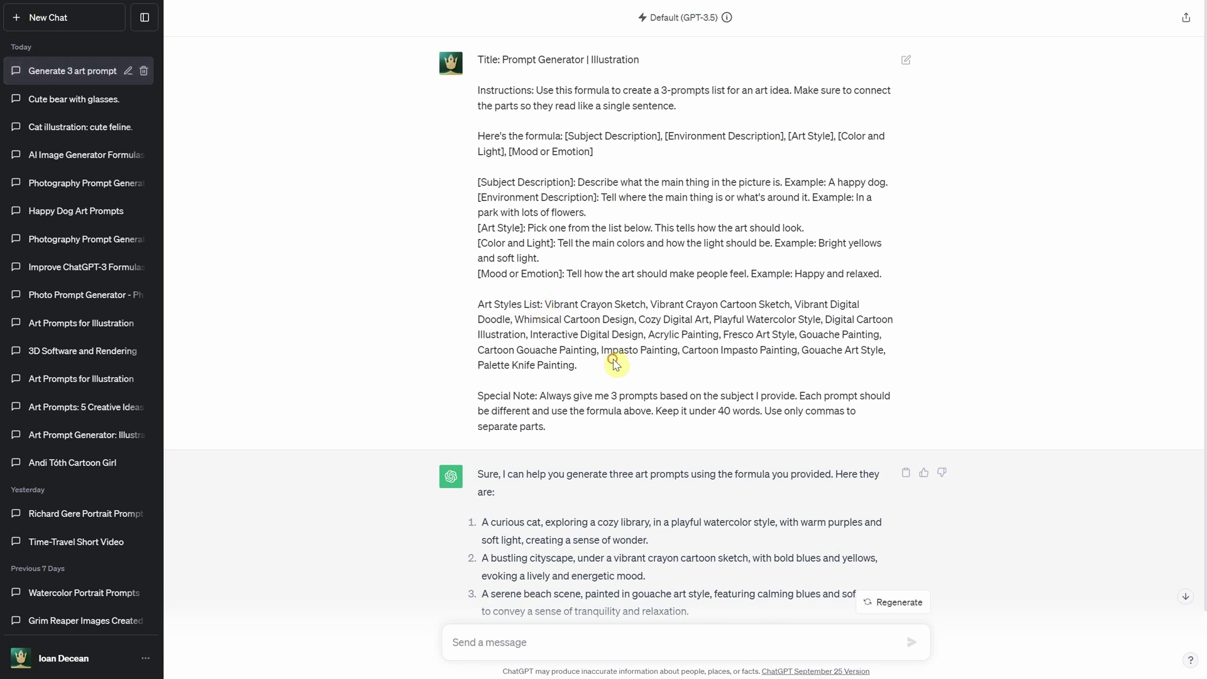
double_click(539, 394)
left_click_drag(538, 394, 544, 428)
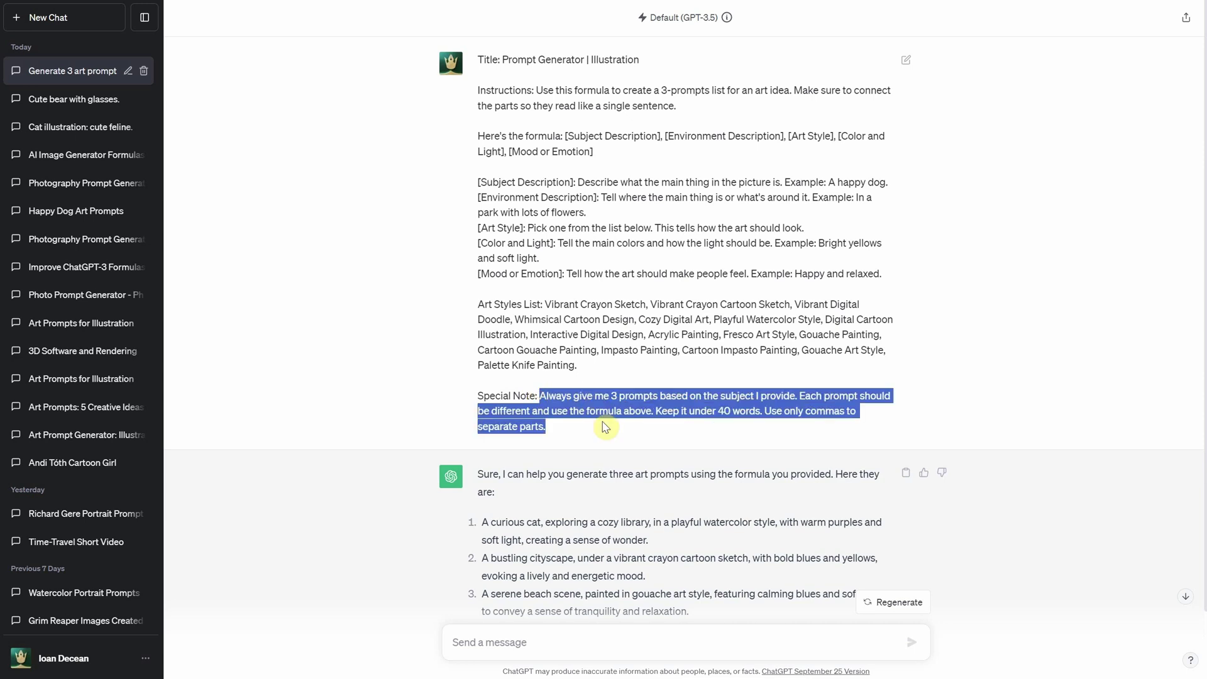
left_click(633, 370)
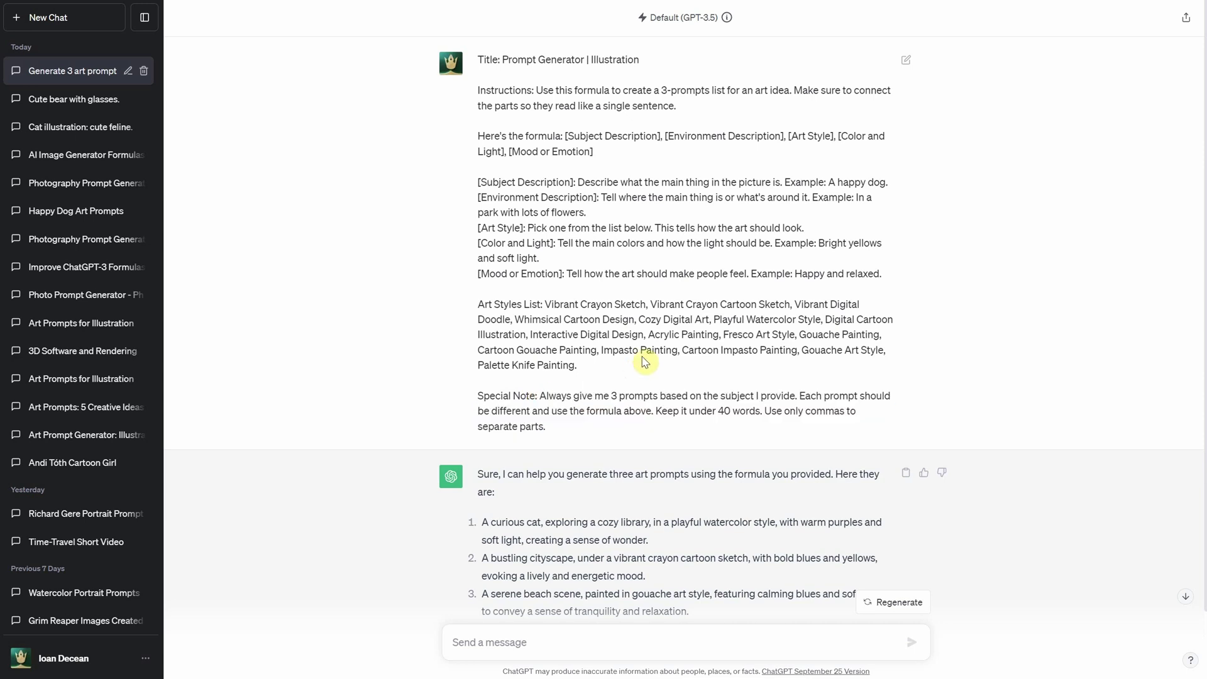
scroll(647, 352, "down", 1)
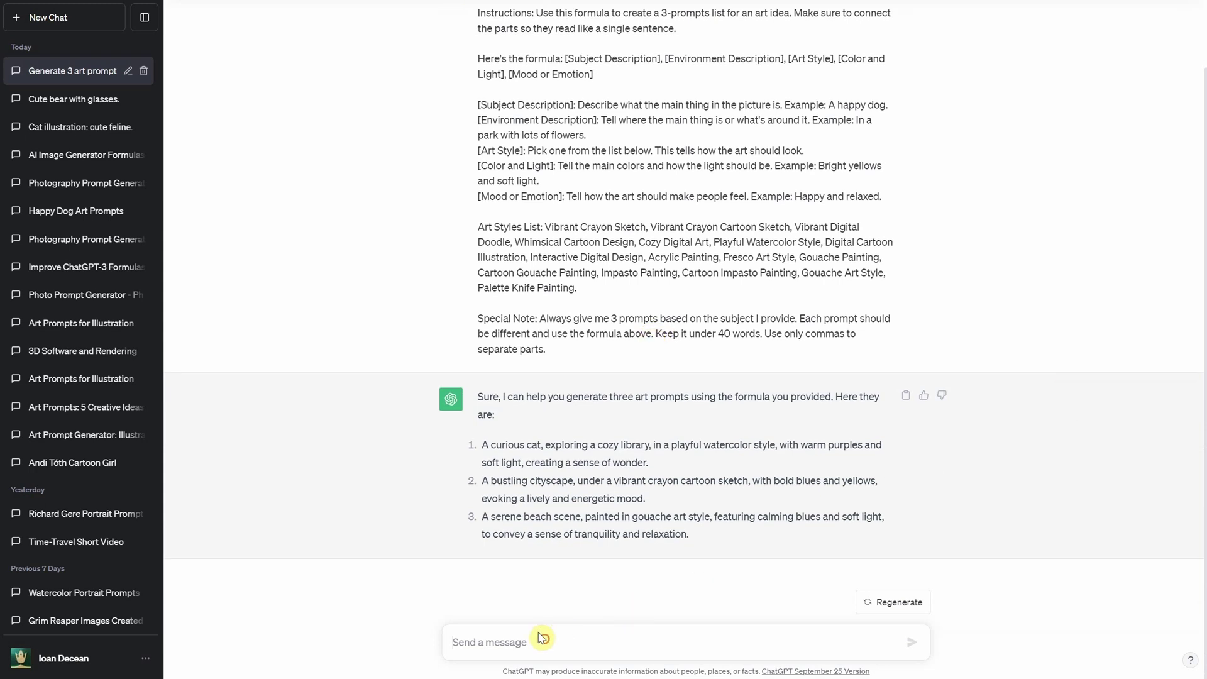
Send 'more' twice to get two further sets of art prompts.
type("more")
key("Return")
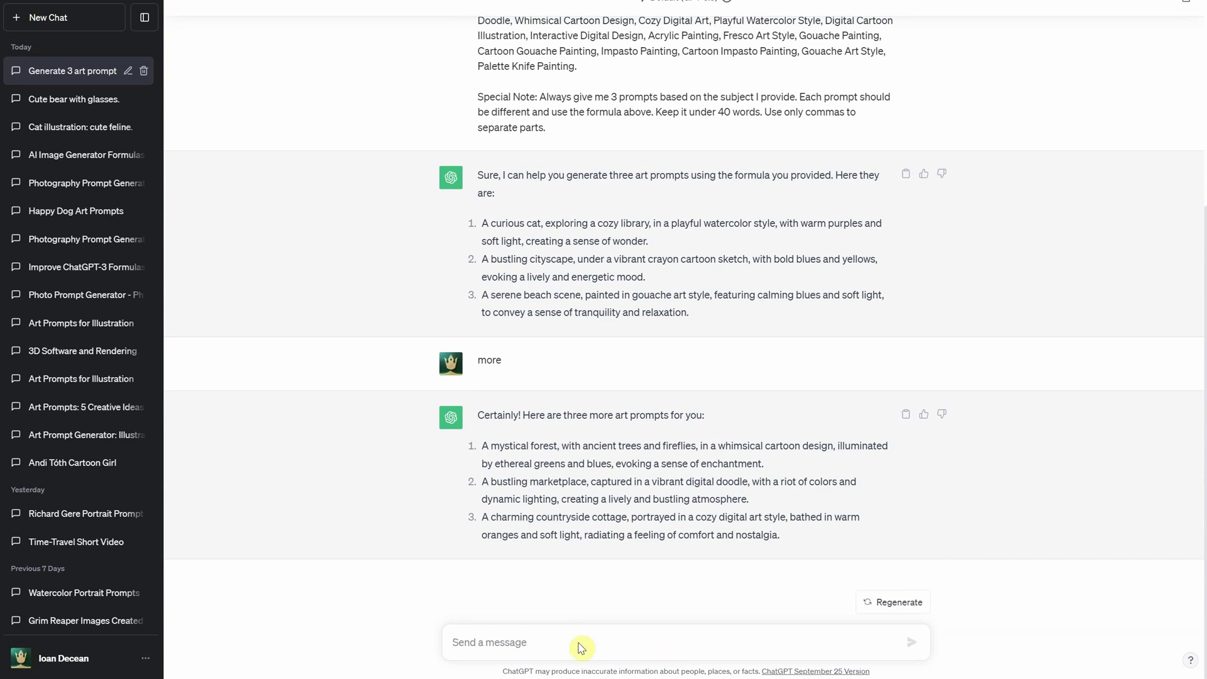
type("more")
key("Return")
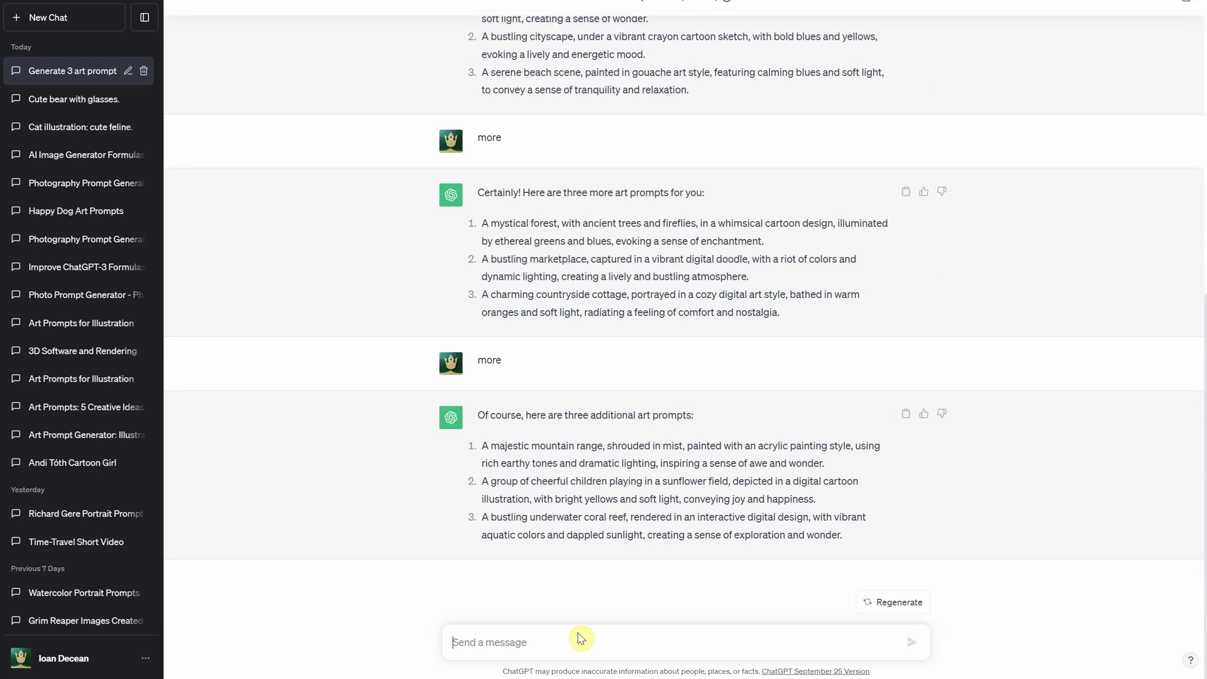
Send the subjects 'a bunny with a hat' and then 'a cute cartoon dog'.
type("a bunny ")
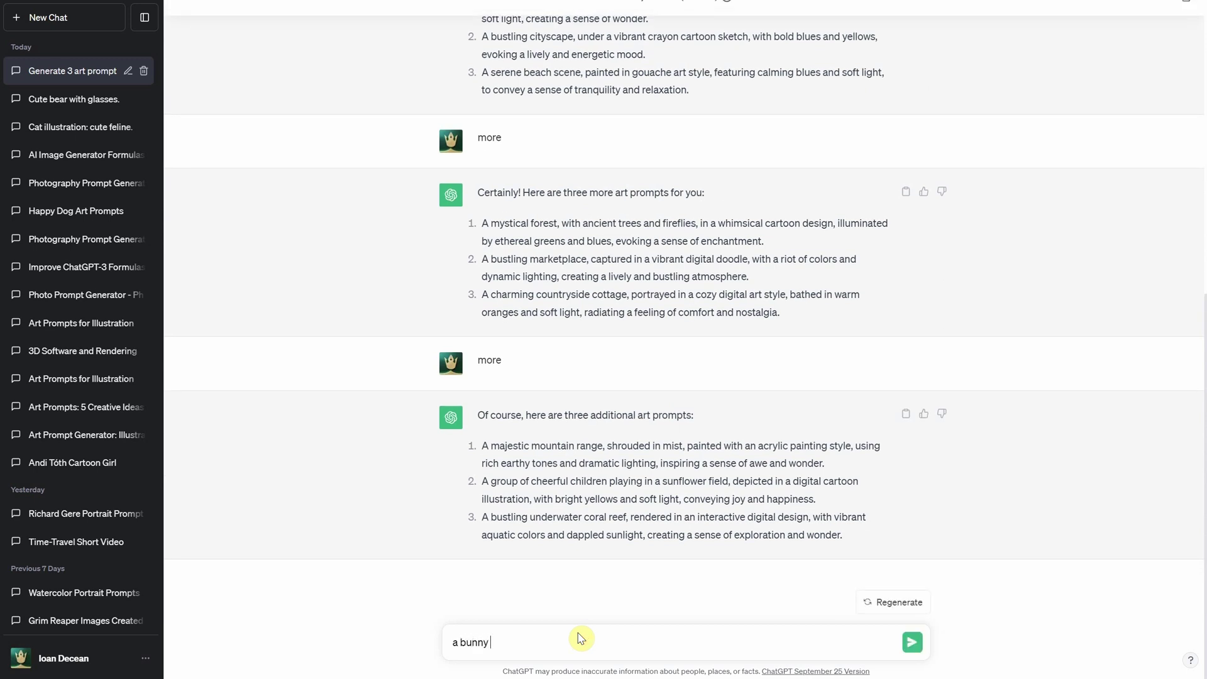
type("with a hat")
key("Return")
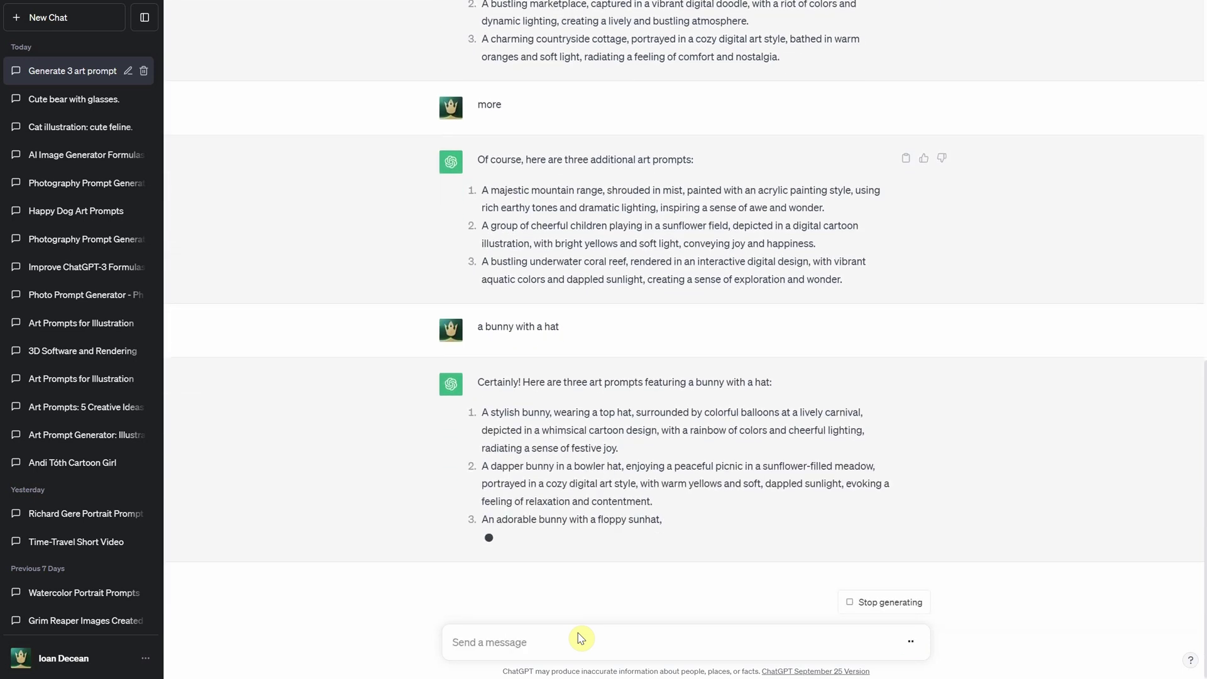
type("a cu")
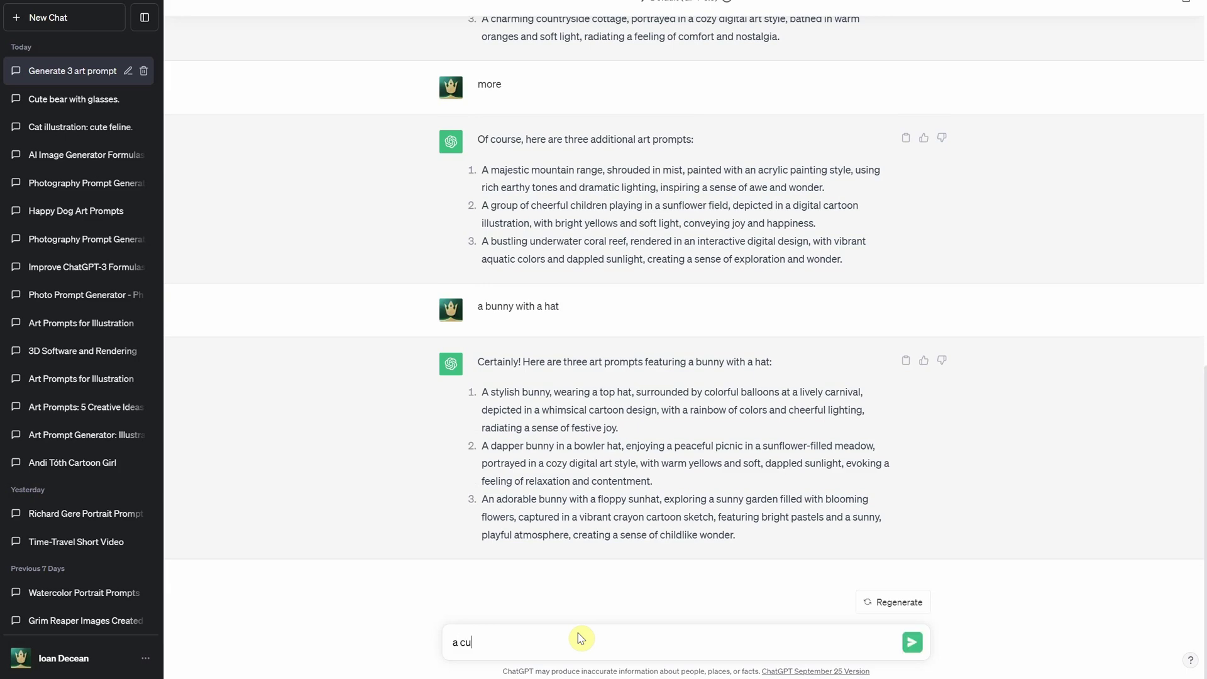
type("te cartoon dog")
key("Return")
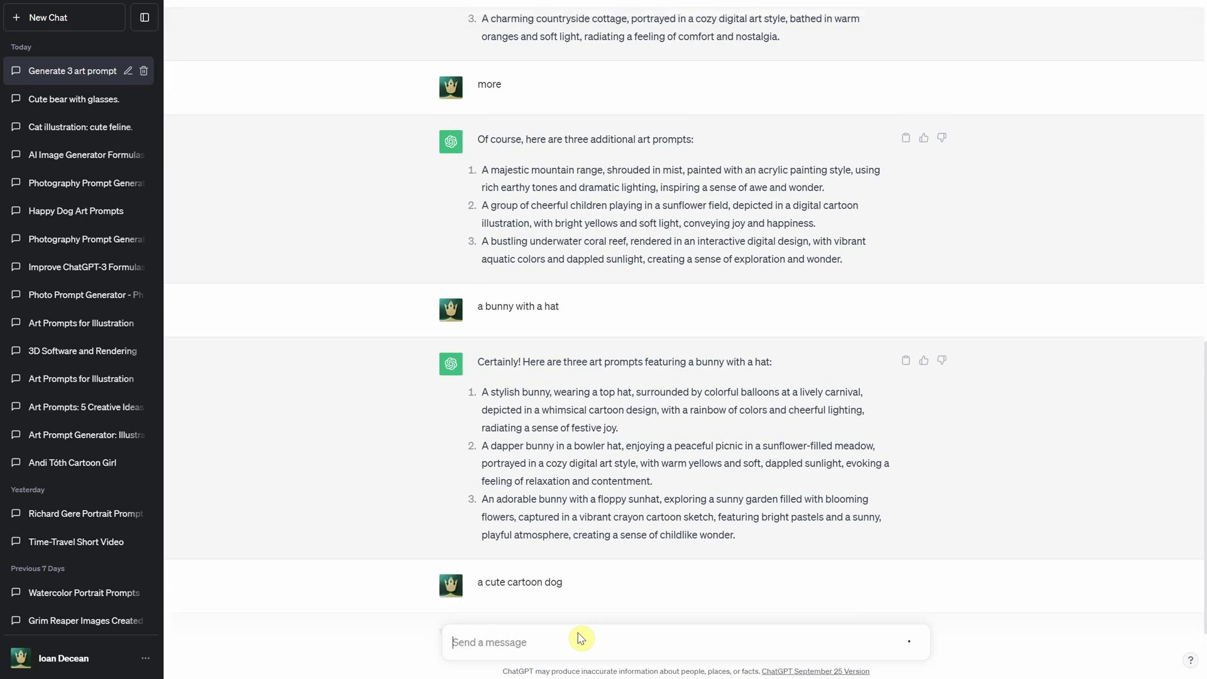
Tell ChatGPT to always start prompts with 'portrait of' and check the first prompt's opening.
type("al")
type("ways satr")
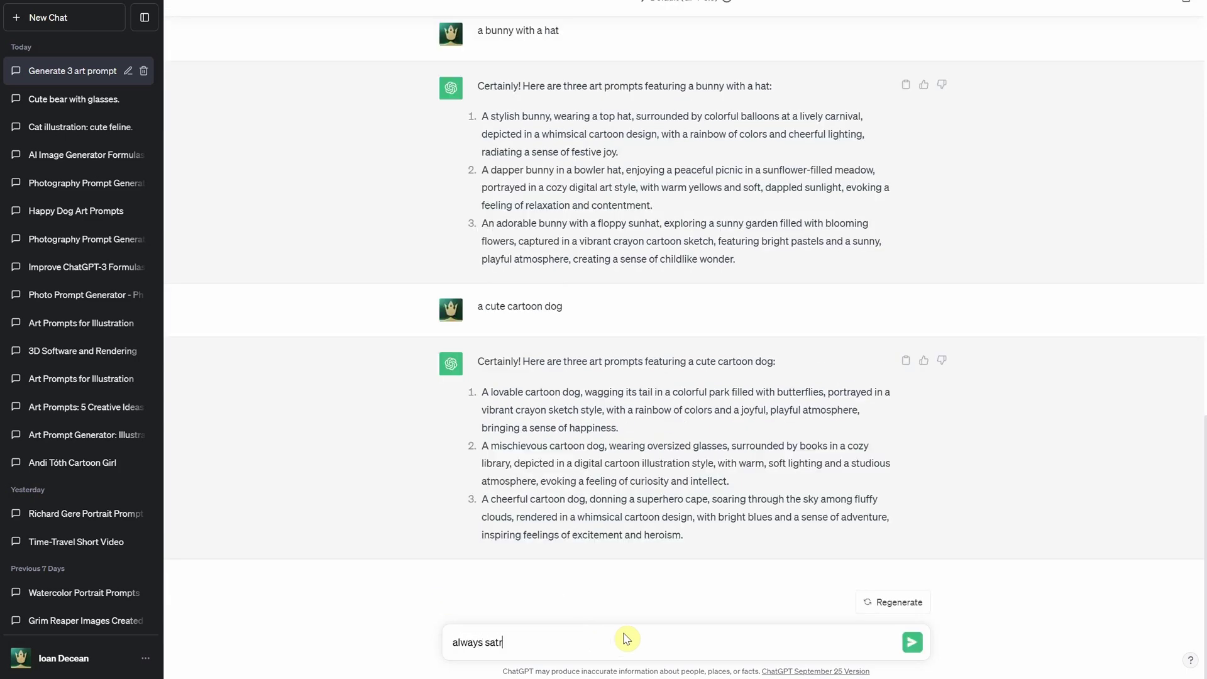
type("tart with portrait of")
key("Return")
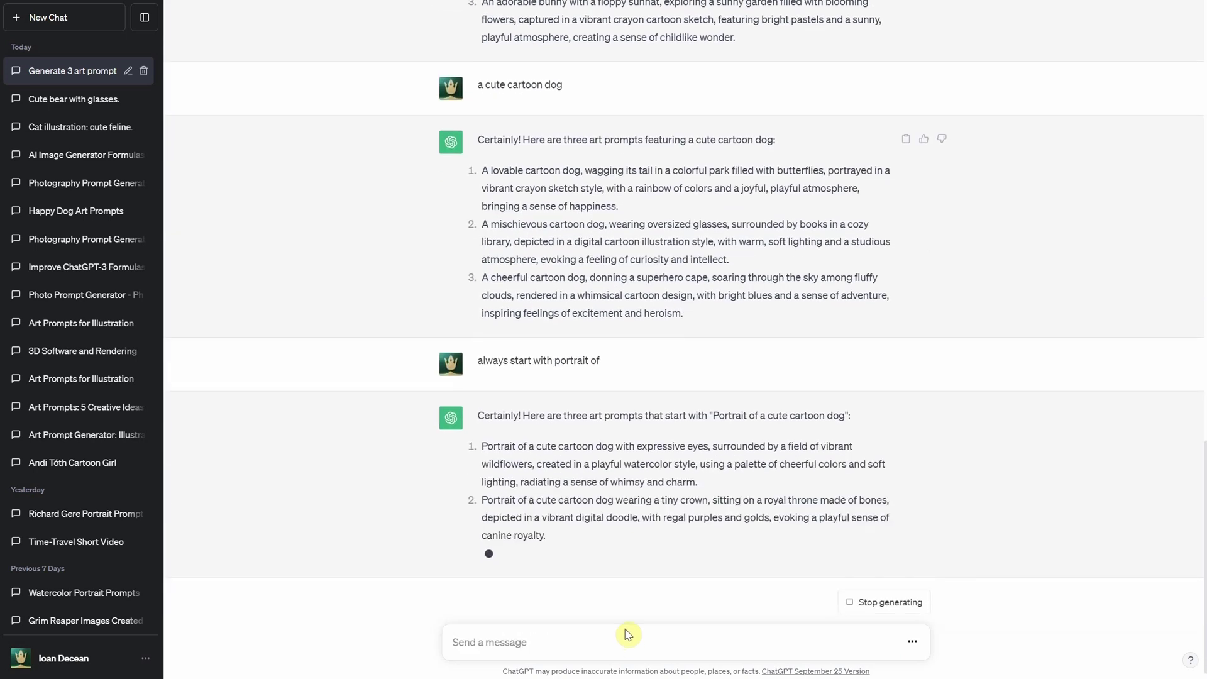
left_click_drag(482, 392, 551, 392)
left_click(605, 500)
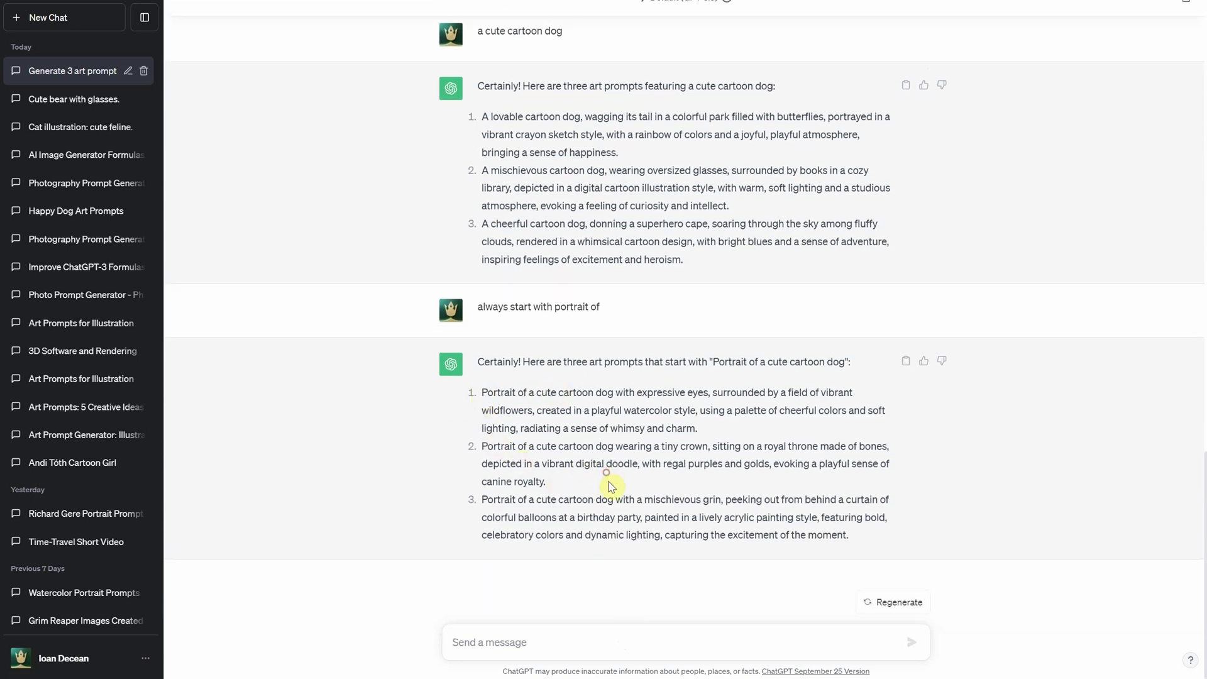
Ask for the dog prompts to be cute and adorable, then send 'a penguin'.
left_click(556, 638)
type("make i")
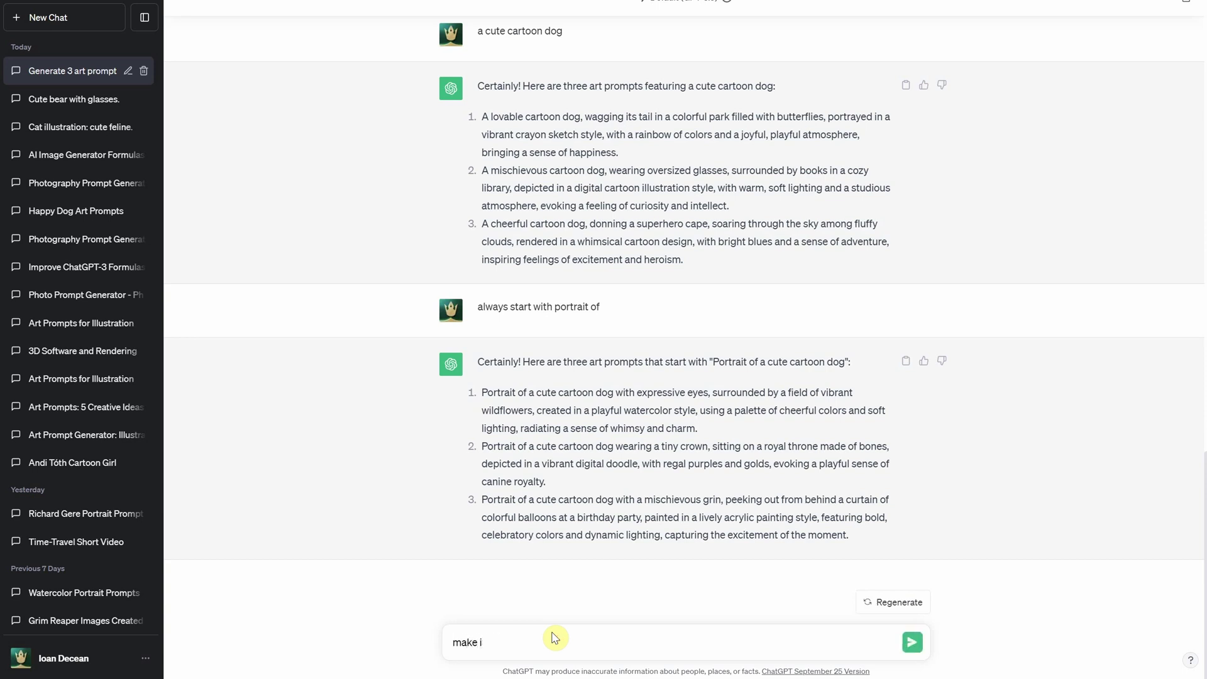
type("utt cute and adorable")
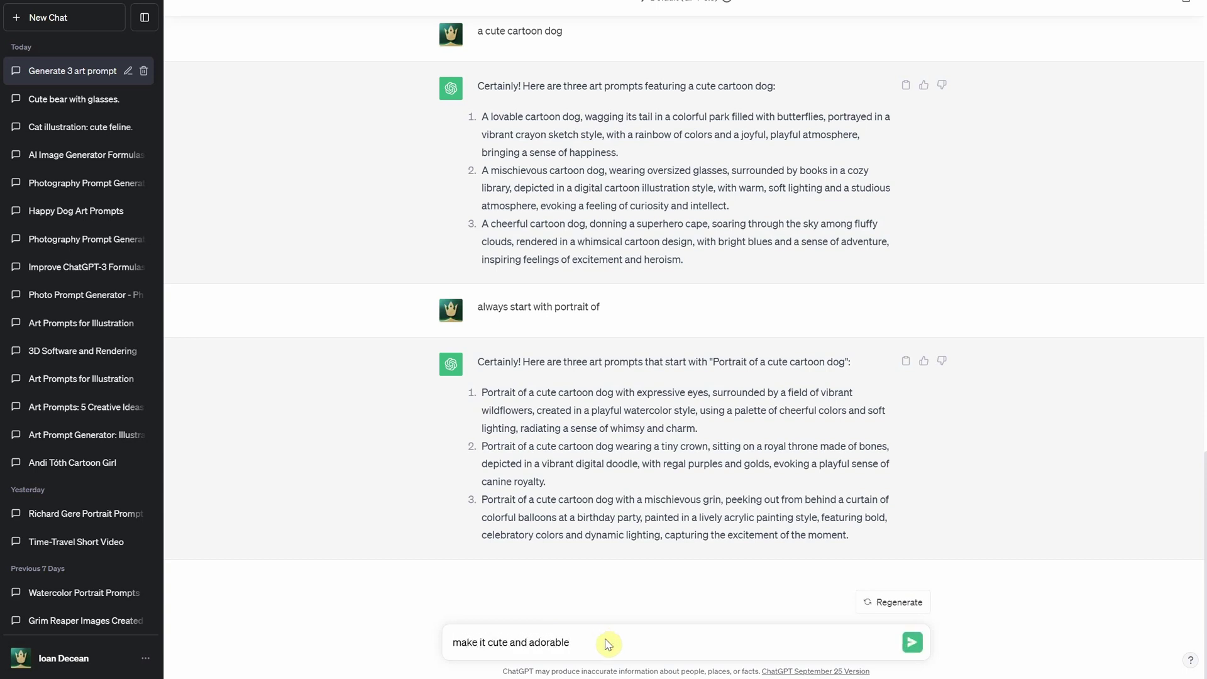
key("Return")
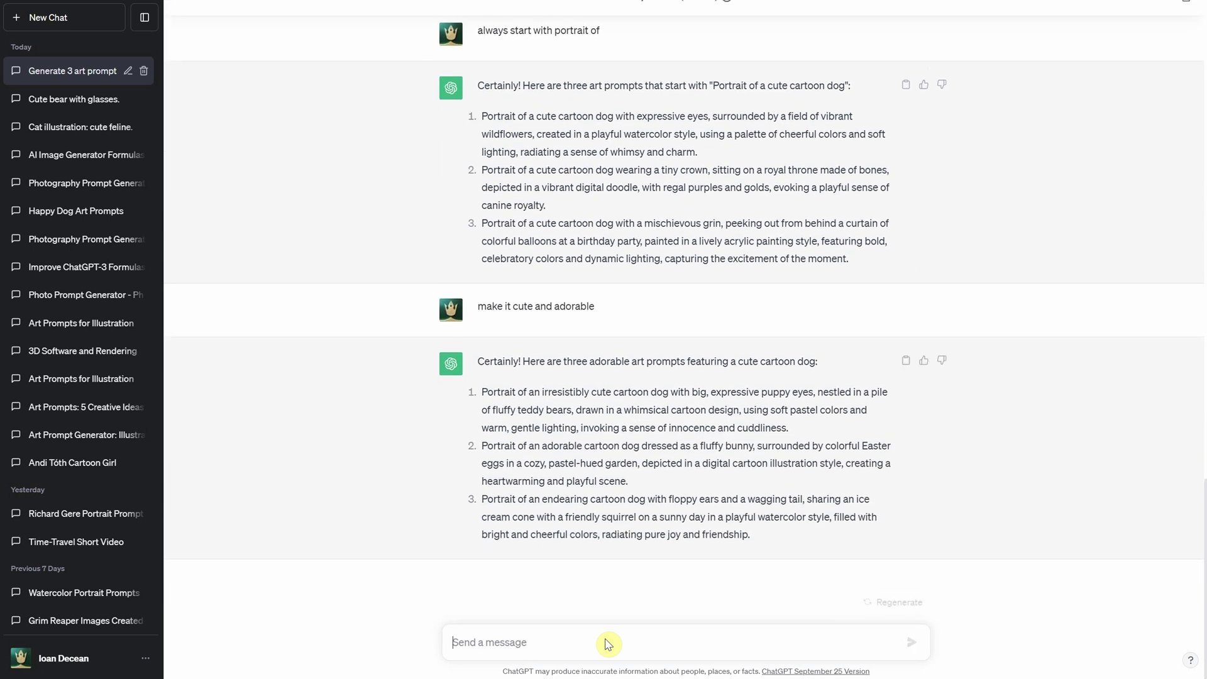
type("a penguin")
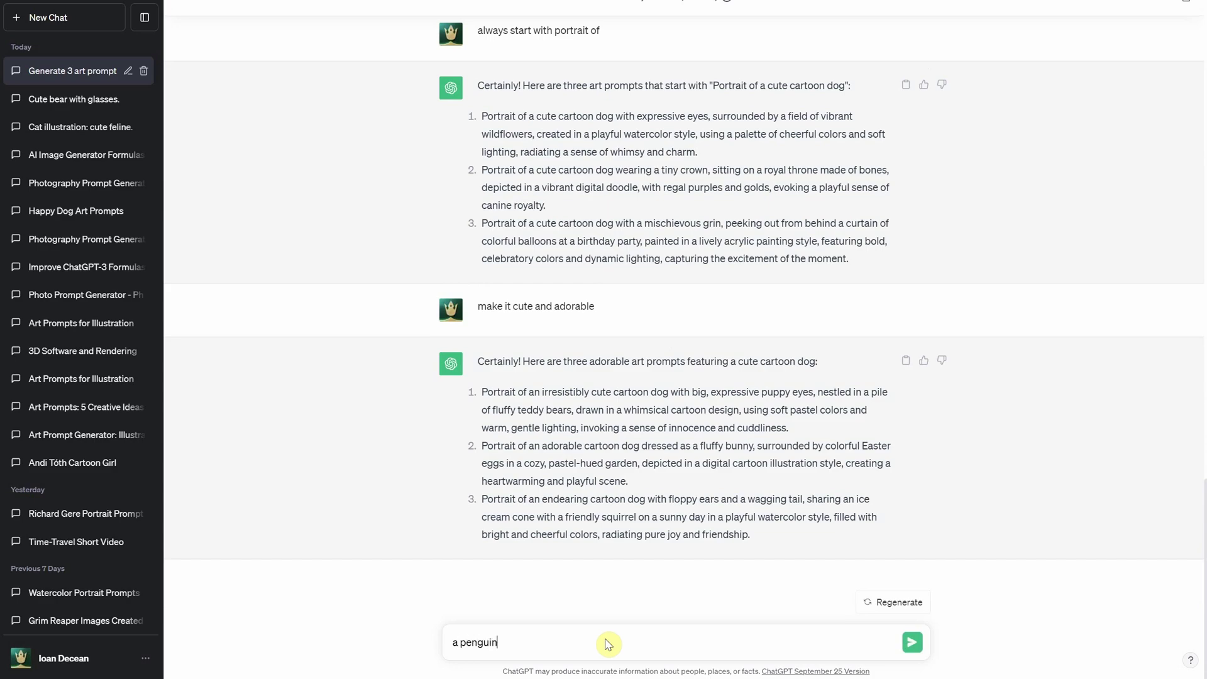
key("Return")
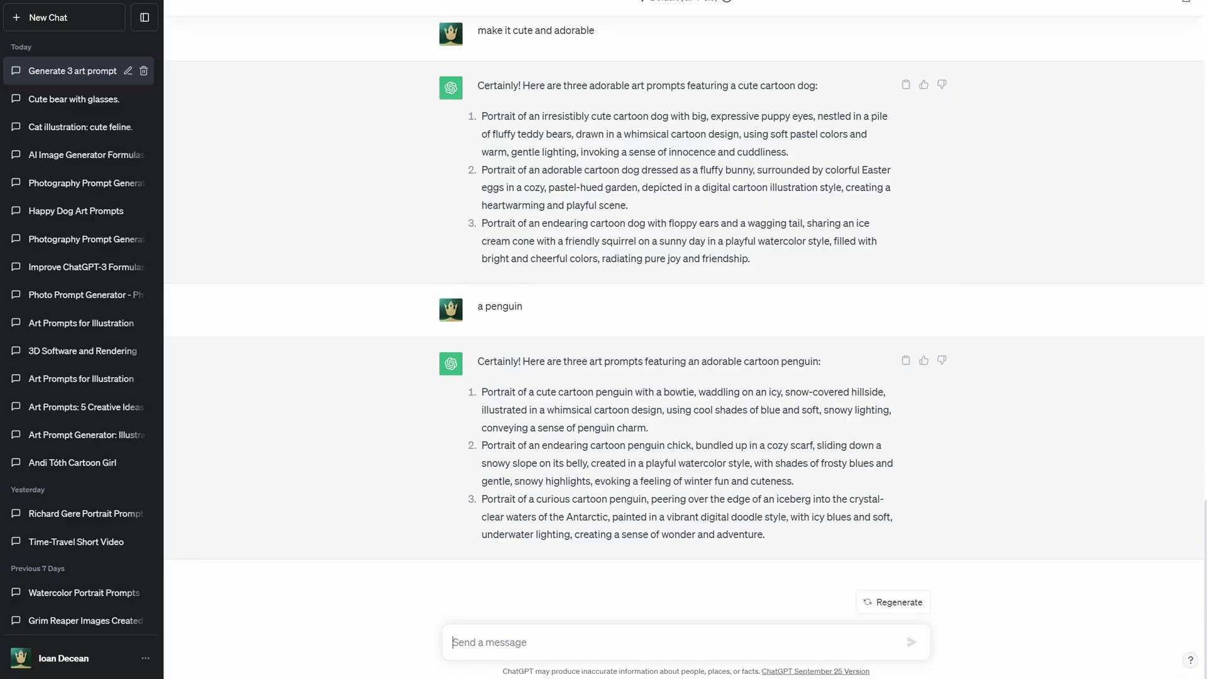
left_click(59, 19)
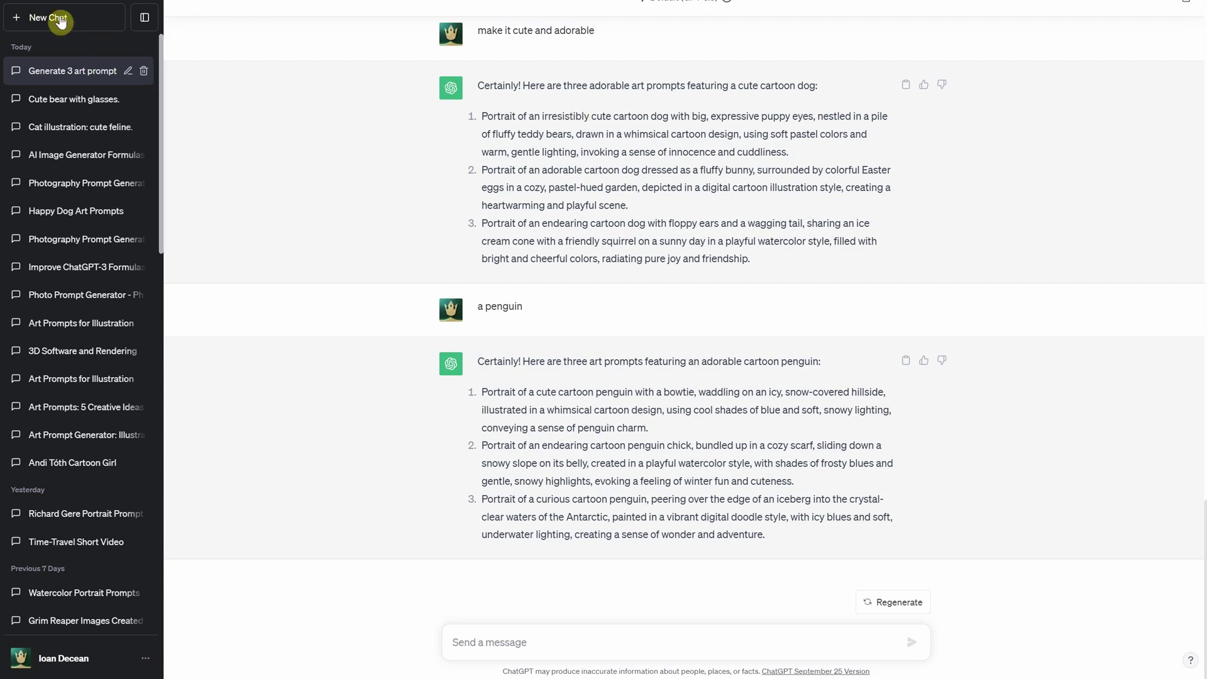
Paste and send the 3D Render prompt-generator formula in the new chat.
left_click(593, 639)
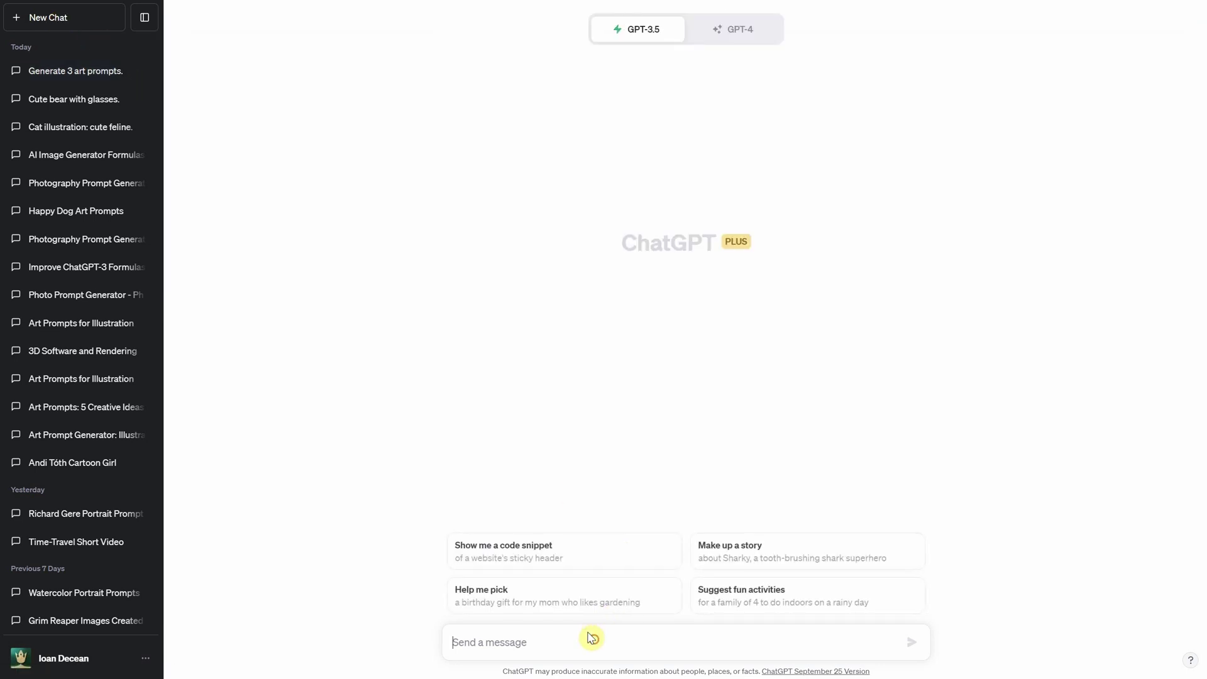
key("ctrl+v")
key("Return")
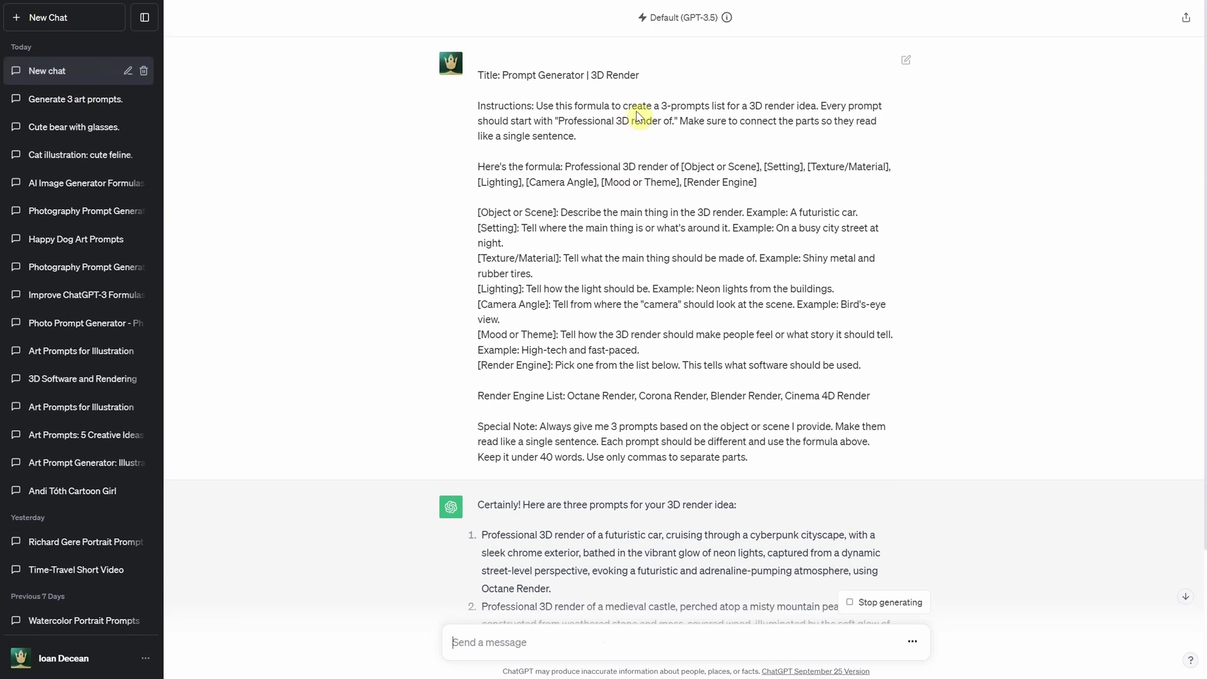
Highlight the 'Professional 3D render of' requirement and Render Engine List line, then scroll to the reply.
left_click_drag(558, 120, 673, 115)
left_click(720, 147)
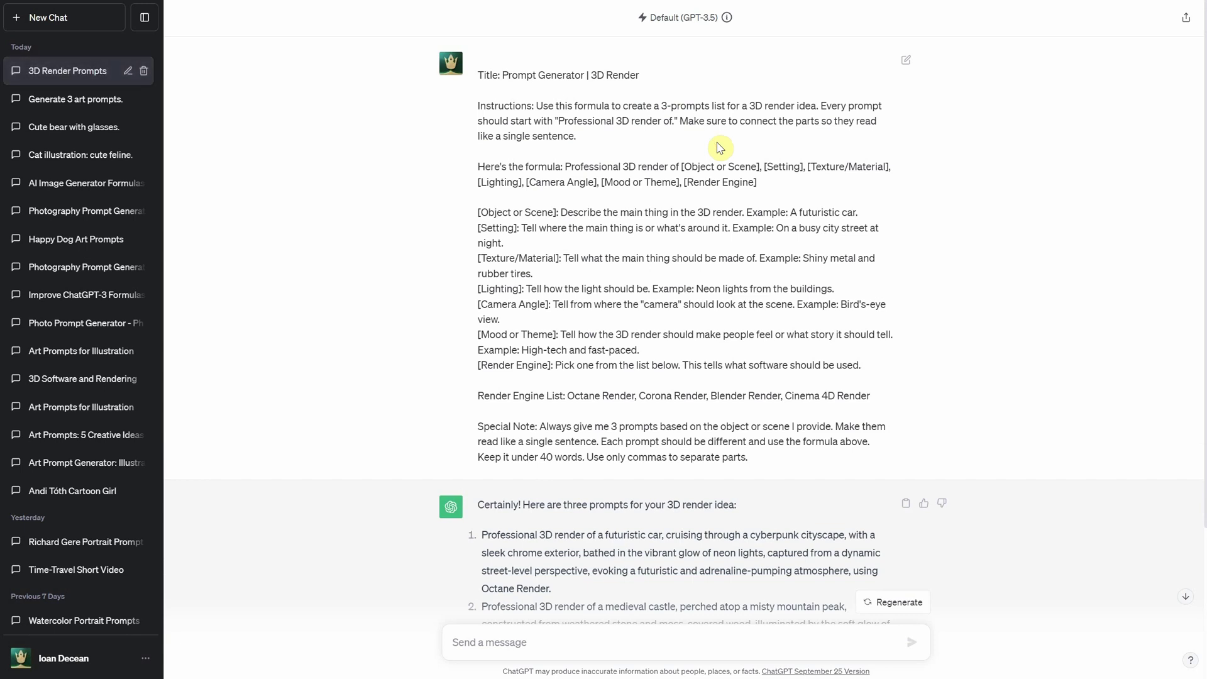
left_click_drag(478, 400, 888, 405)
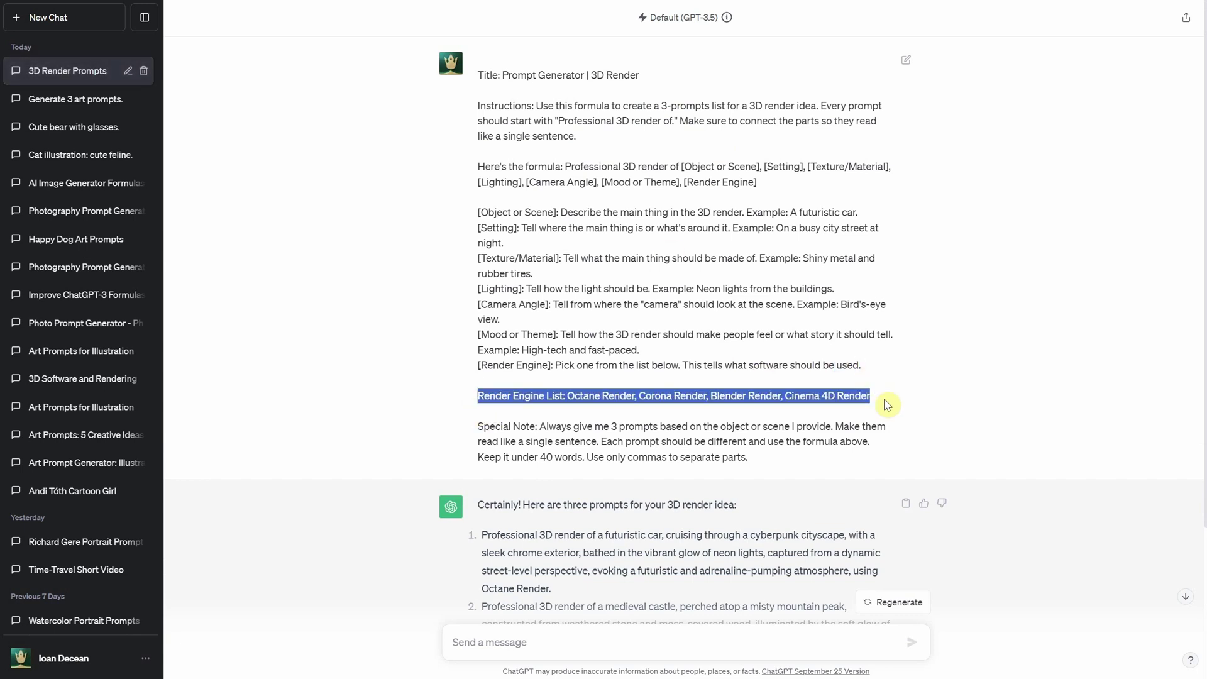
left_click(915, 377)
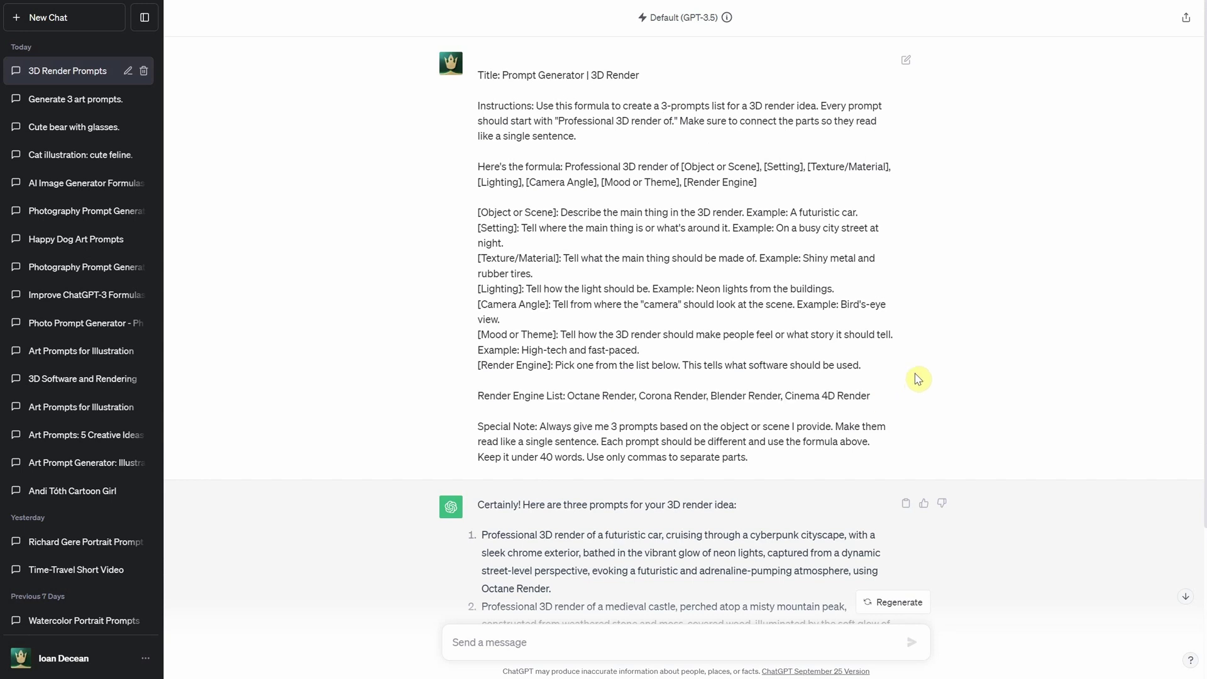
scroll(915, 378, "down", 3)
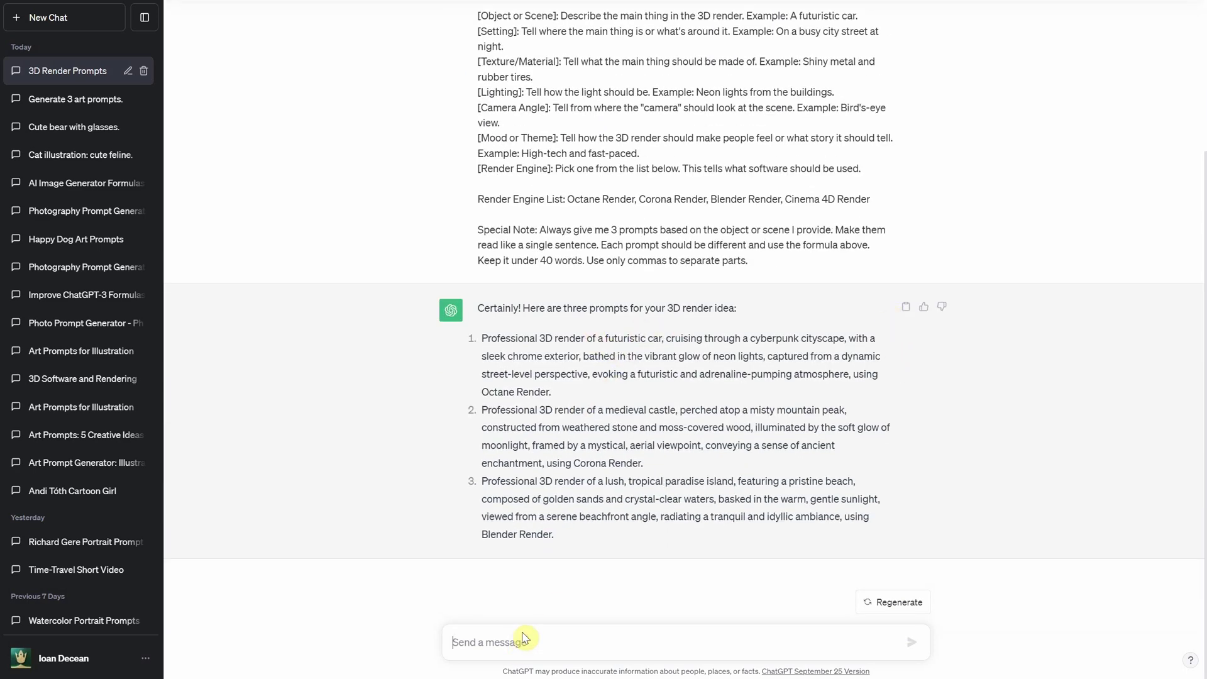
Send 'more', then the 3D render subjects 'cute cartoon boy' and 'airplane'.
type("more")
key("Return")
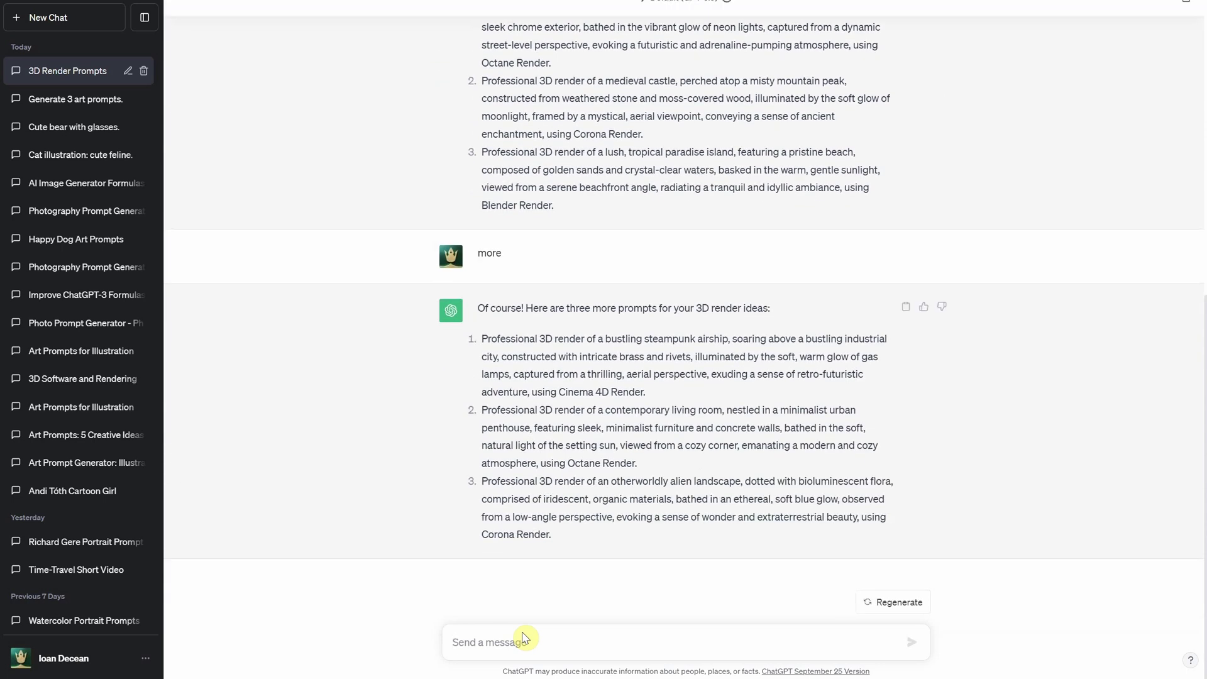
type("cute cartoon")
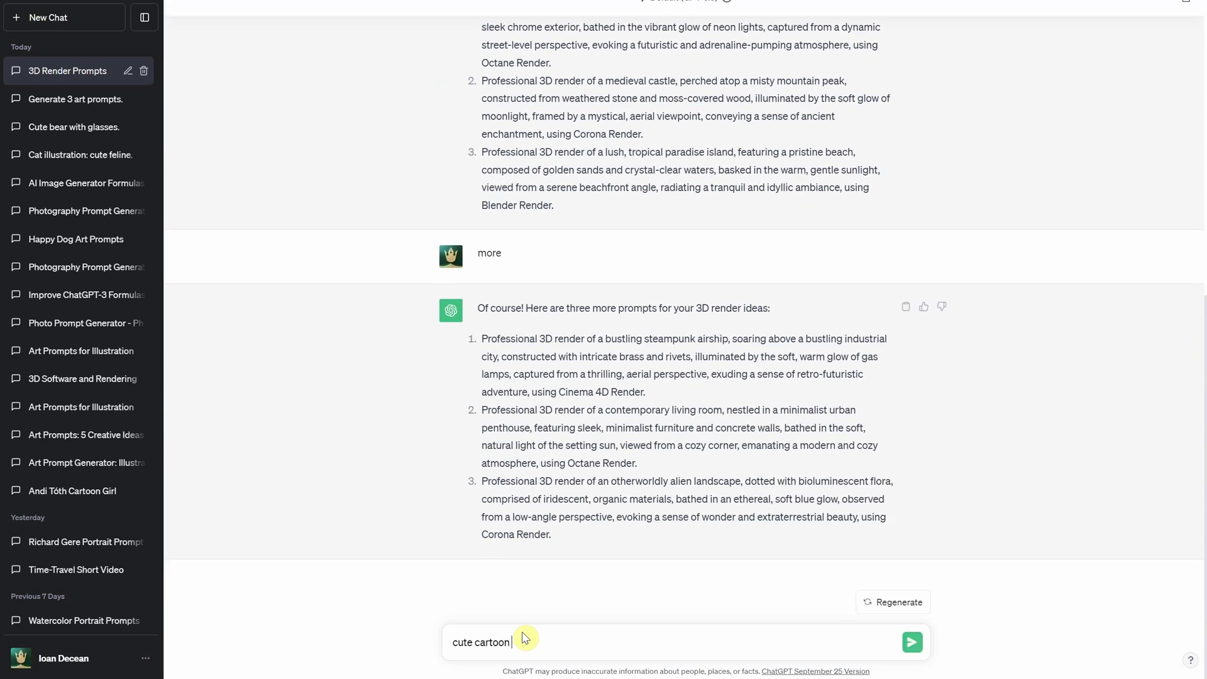
type(" boy")
key("Return")
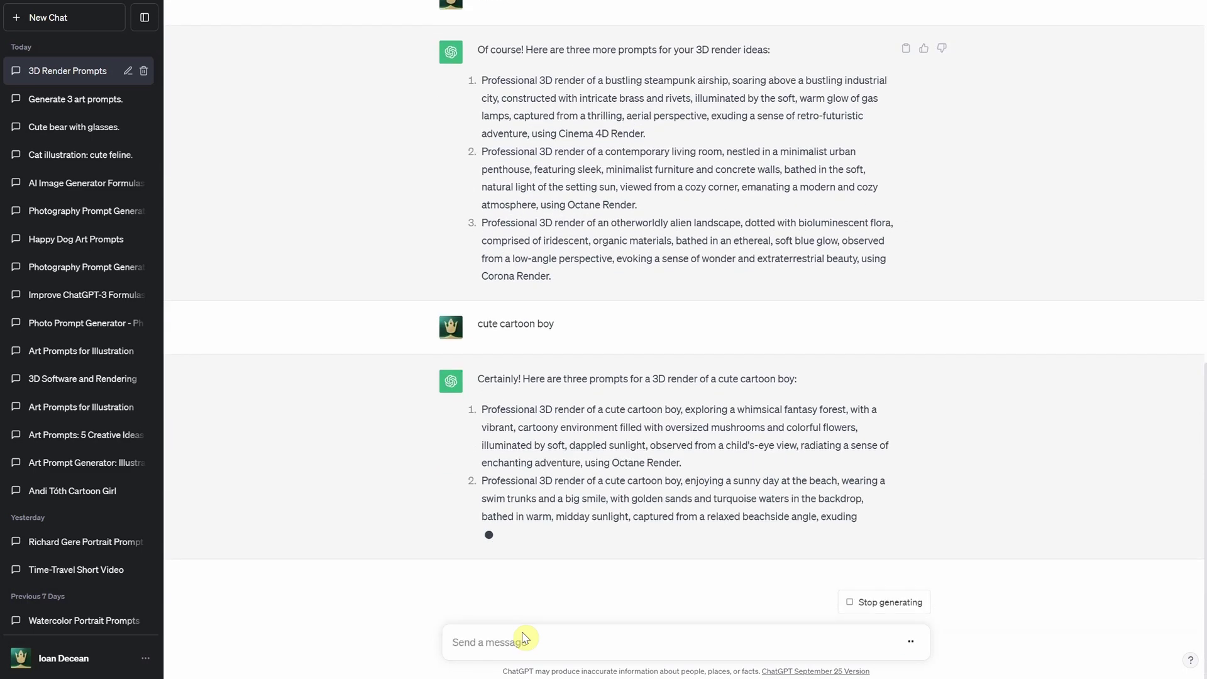
type("airplane")
key("Return")
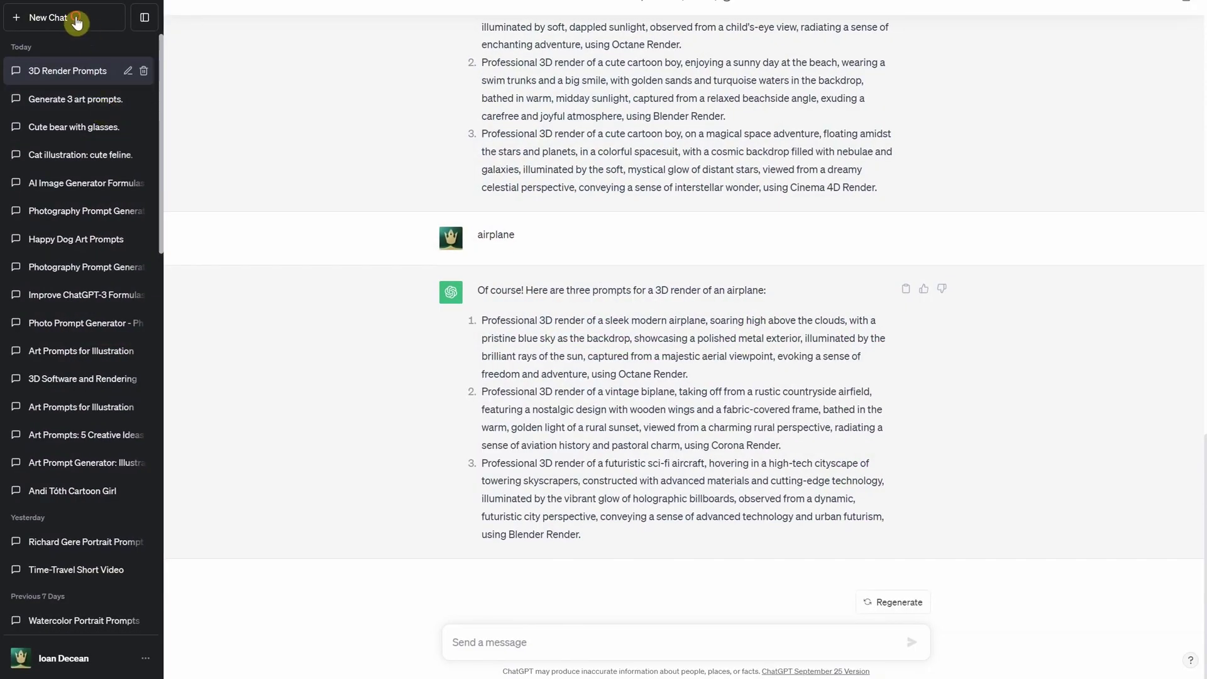
Send the pasted Photography formula in a new chat and review its photo-type instruction and reply.
left_click(77, 23)
key("ctrl+v")
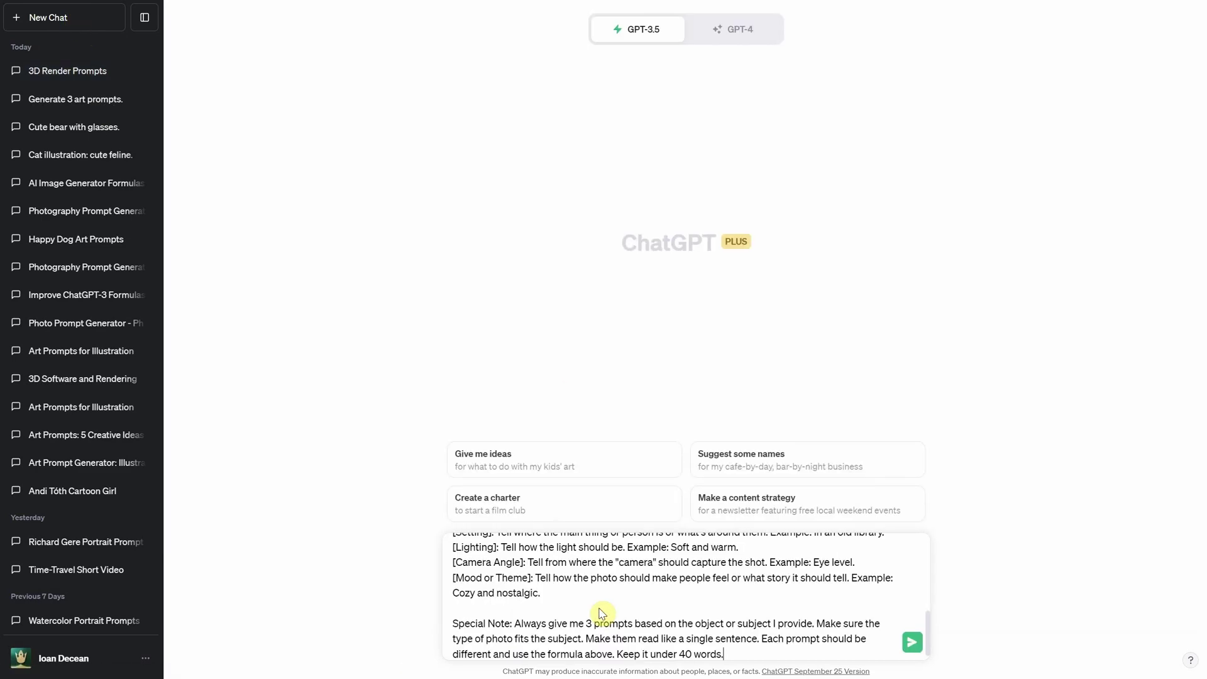
key("Return")
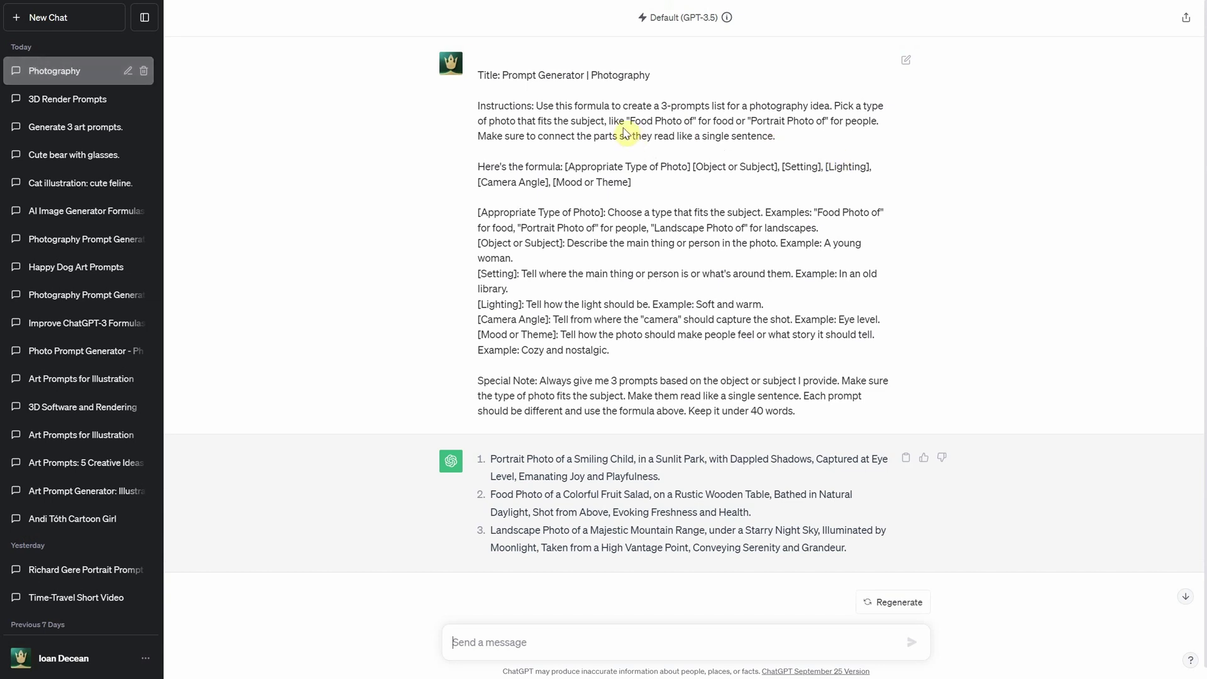
left_click_drag(833, 106, 877, 125)
left_click(903, 133)
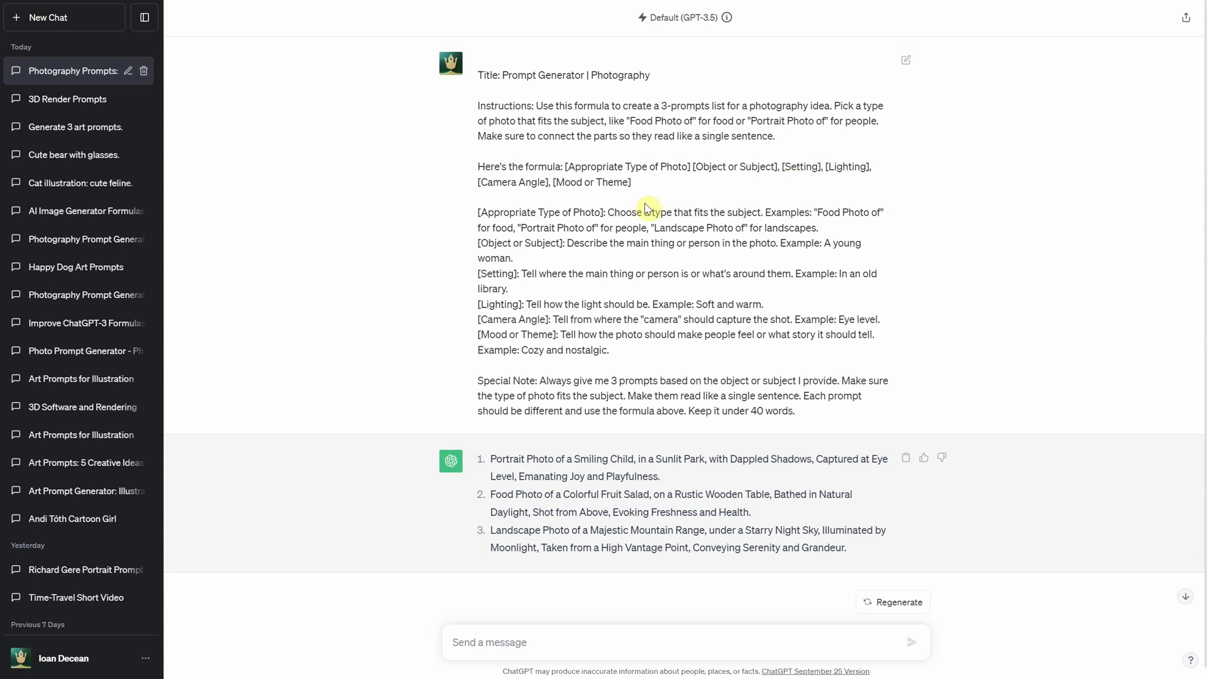
scroll(1034, 252, "down", 1)
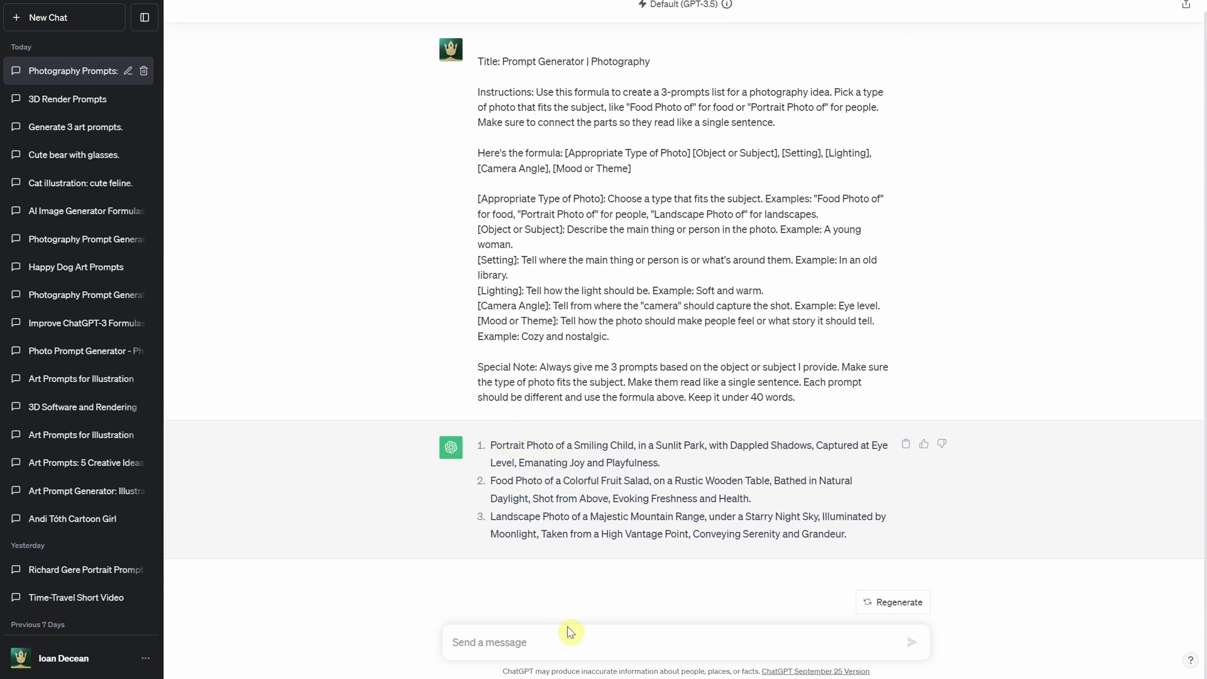
Send the photo subjects 'apple pie', 'dog' and 'a house', fixing a typo in 'dog'.
type("apple ")
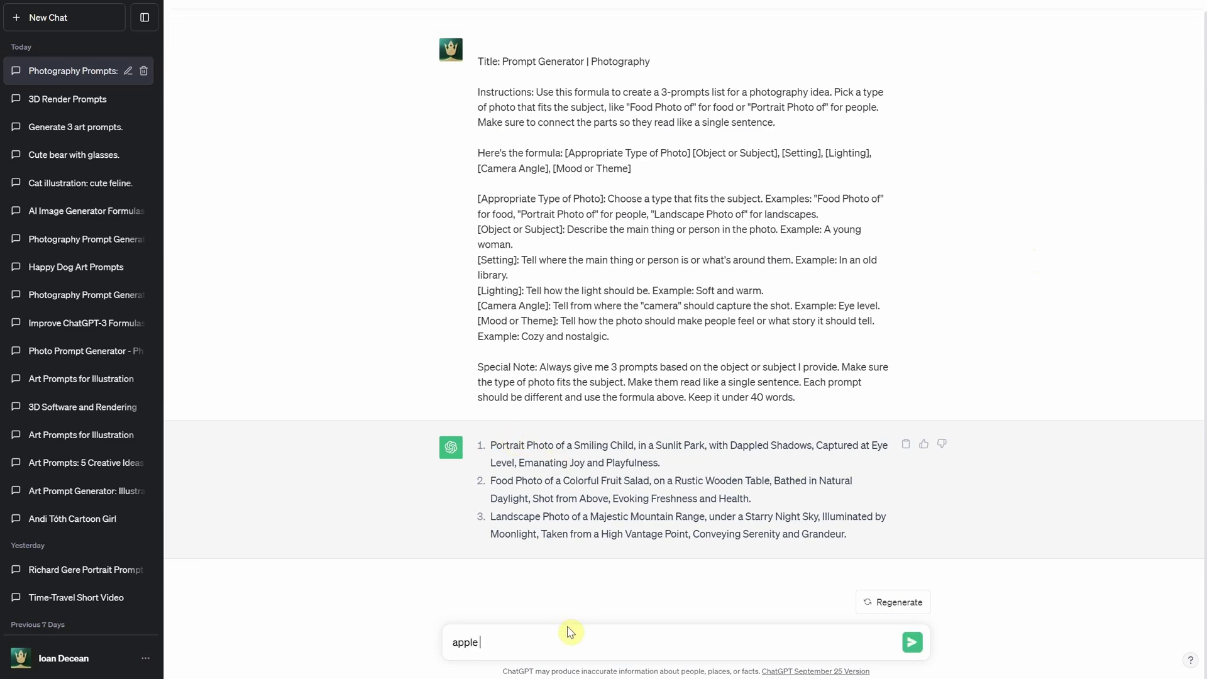
type("pie")
key("Return")
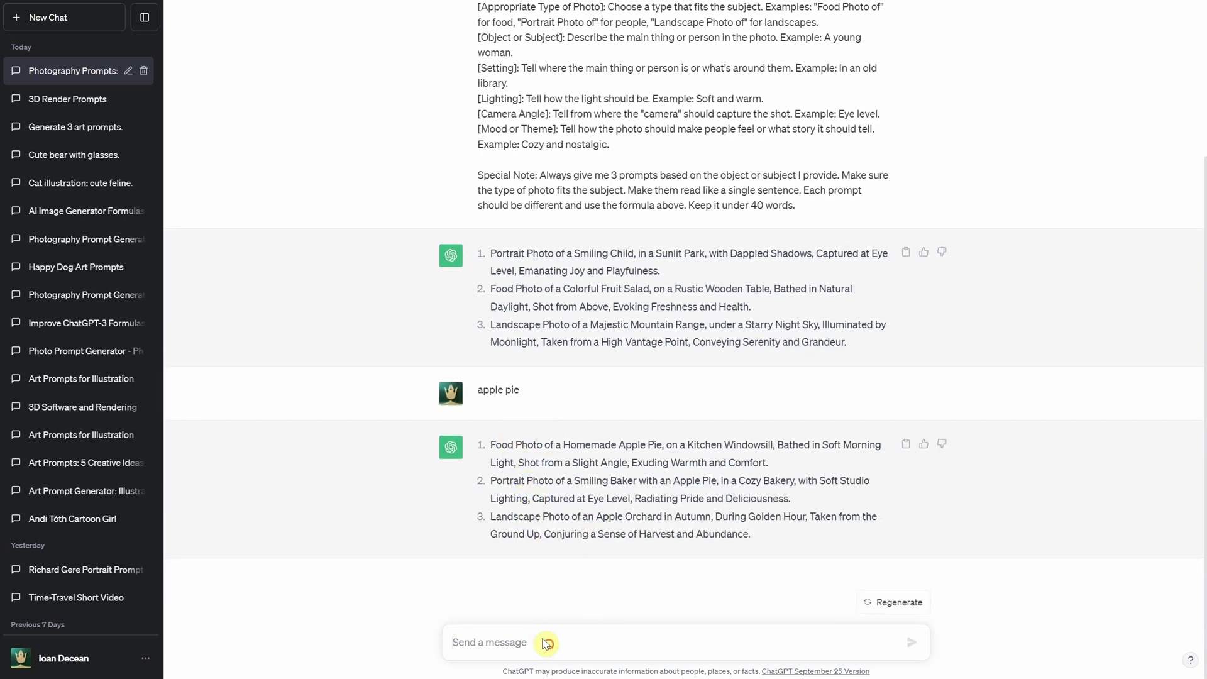
type("dog")
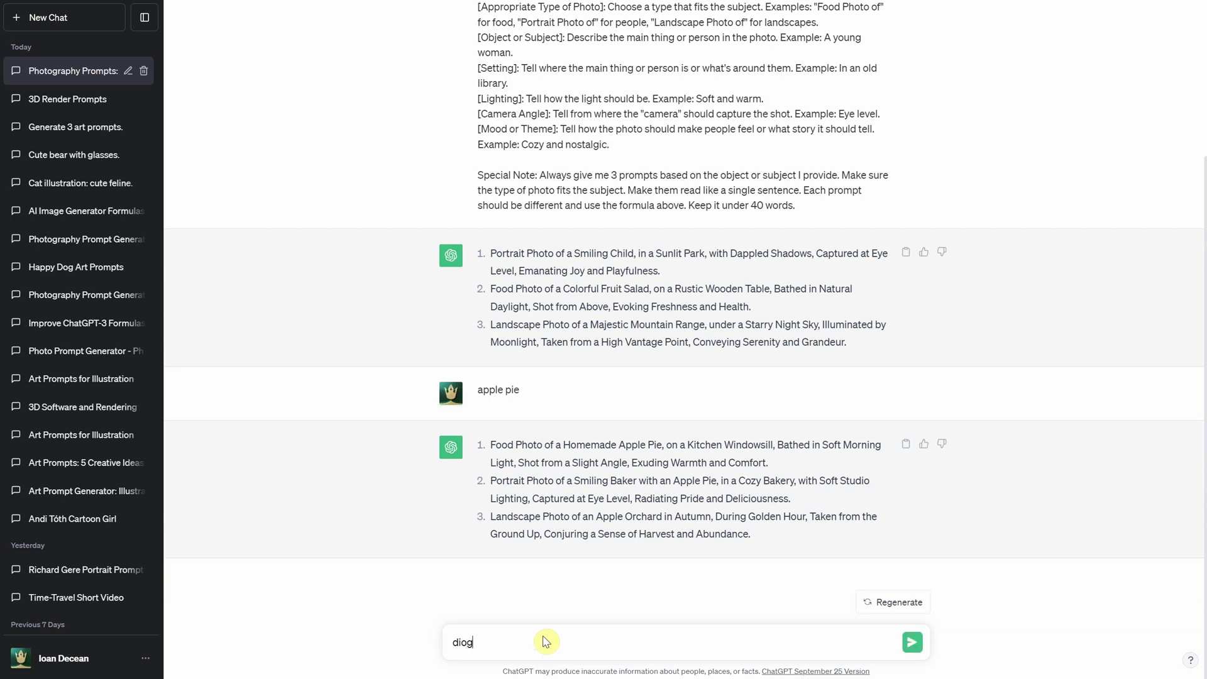
key("BackSpace")
key("BackSpace")
type("og")
key("Return")
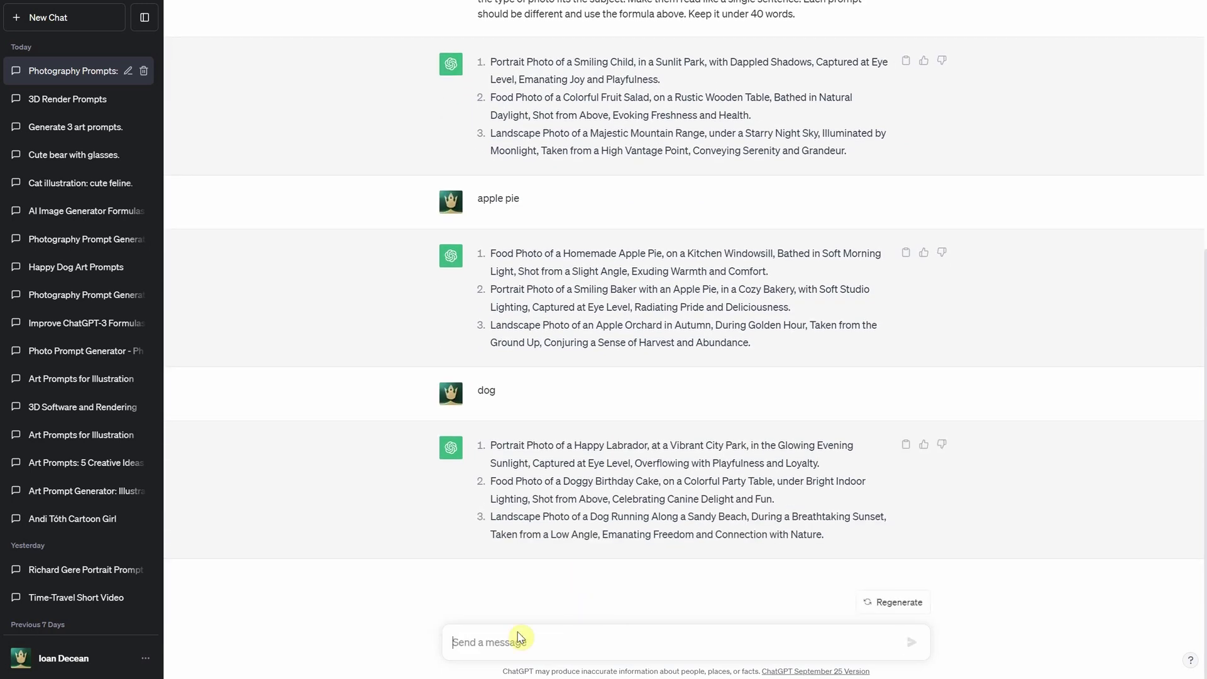
type("a house")
key("Return")
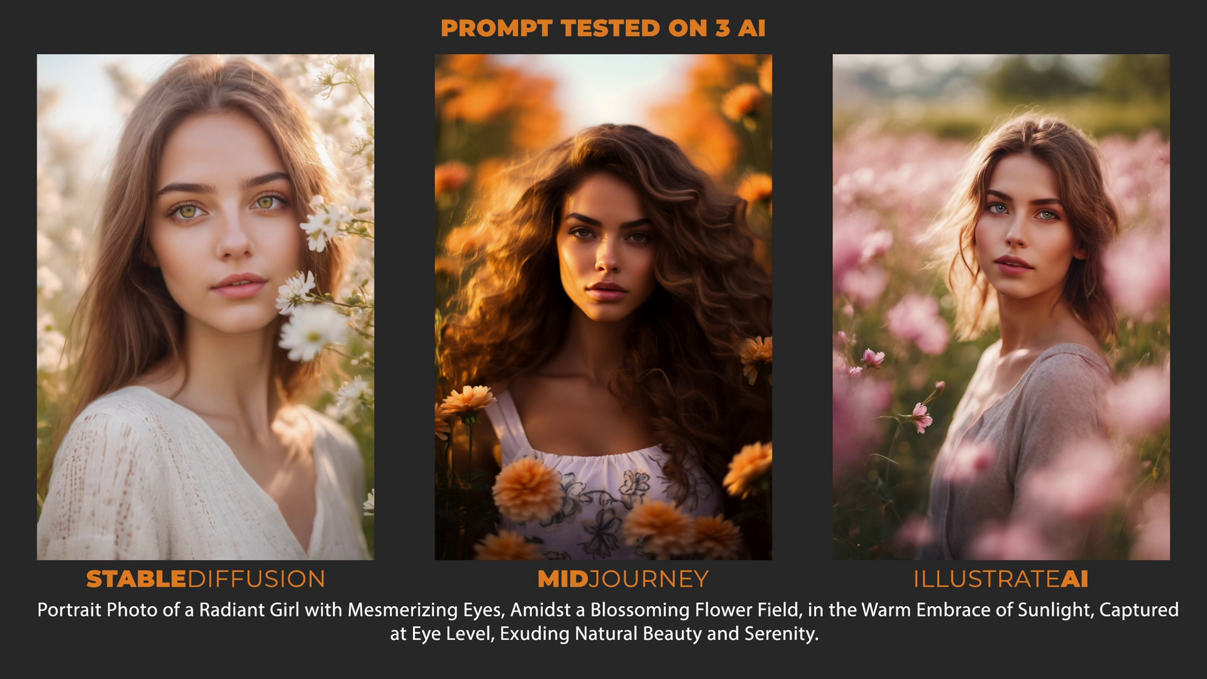
In a new chat, send 'Describe in 40 words' with the subject 'a cute cartoon white bunny'.
left_click(65, 19)
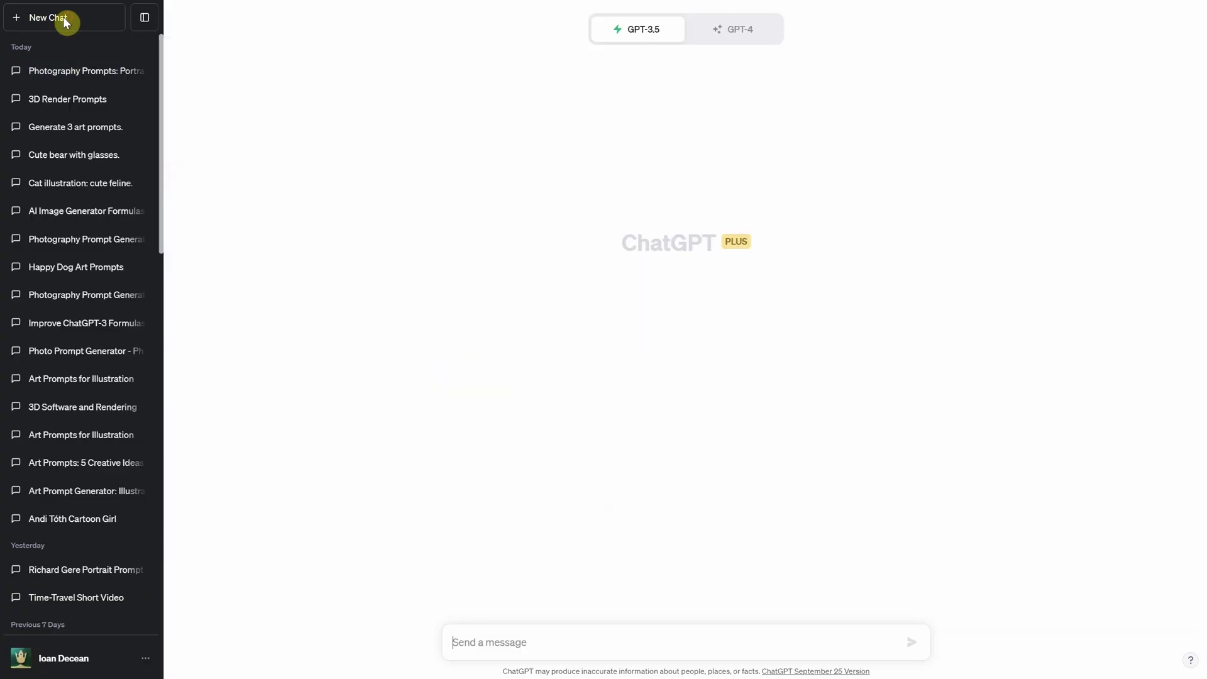
left_click(565, 642)
type("Describe in 40 words [subject and details].")
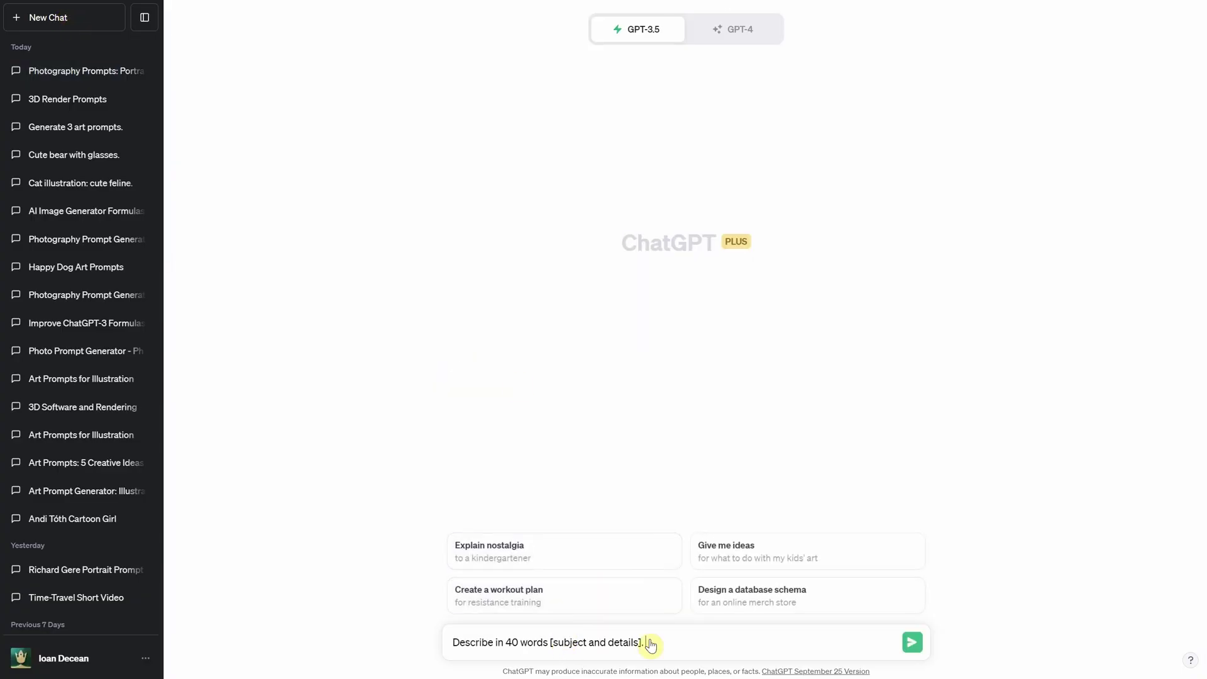
left_click_drag(672, 641, 551, 642)
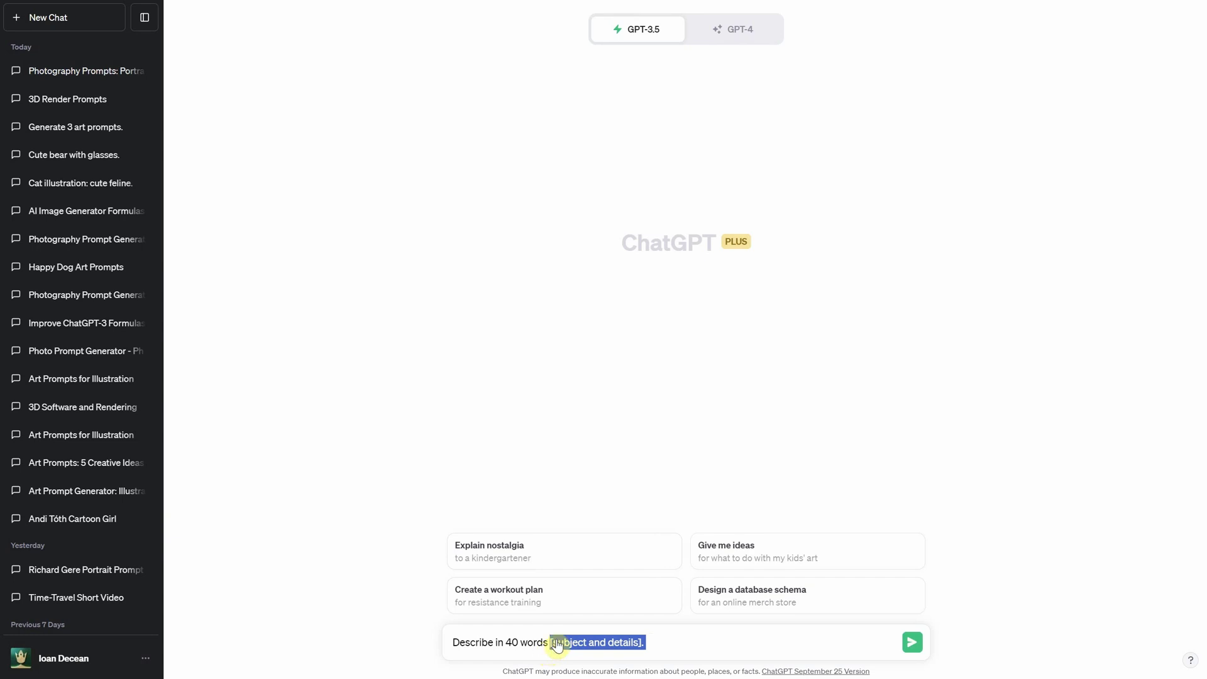
type("a cute cartoon white ")
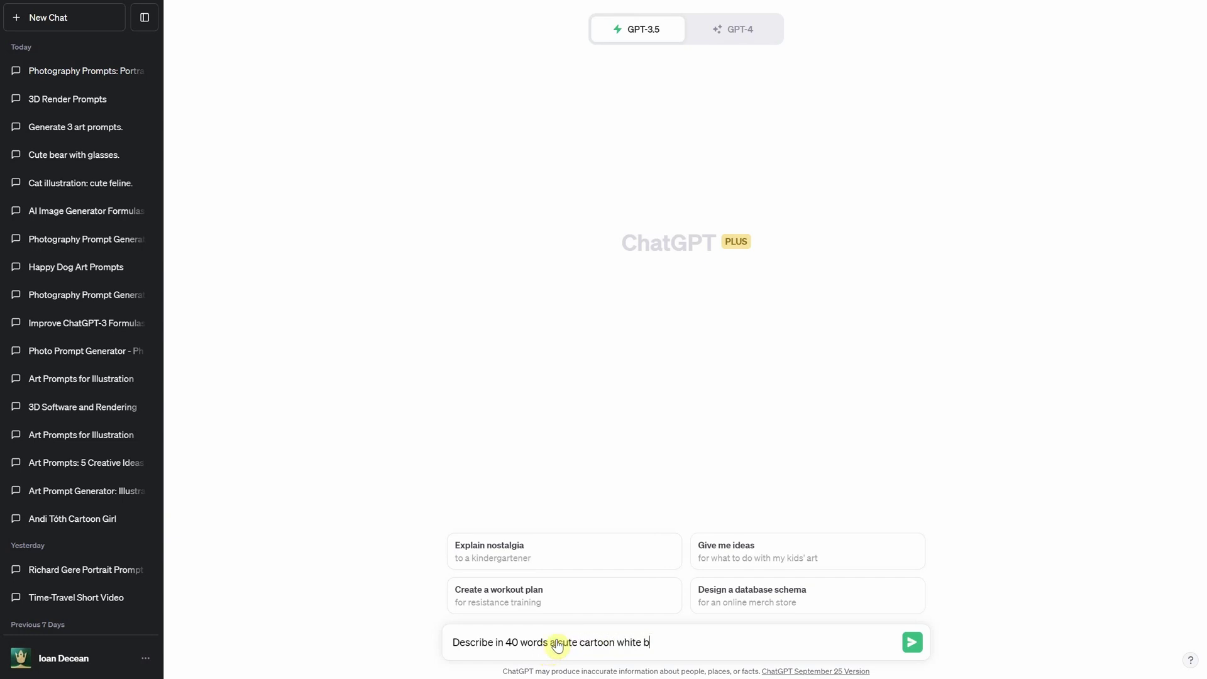
type("bunny")
key("Return")
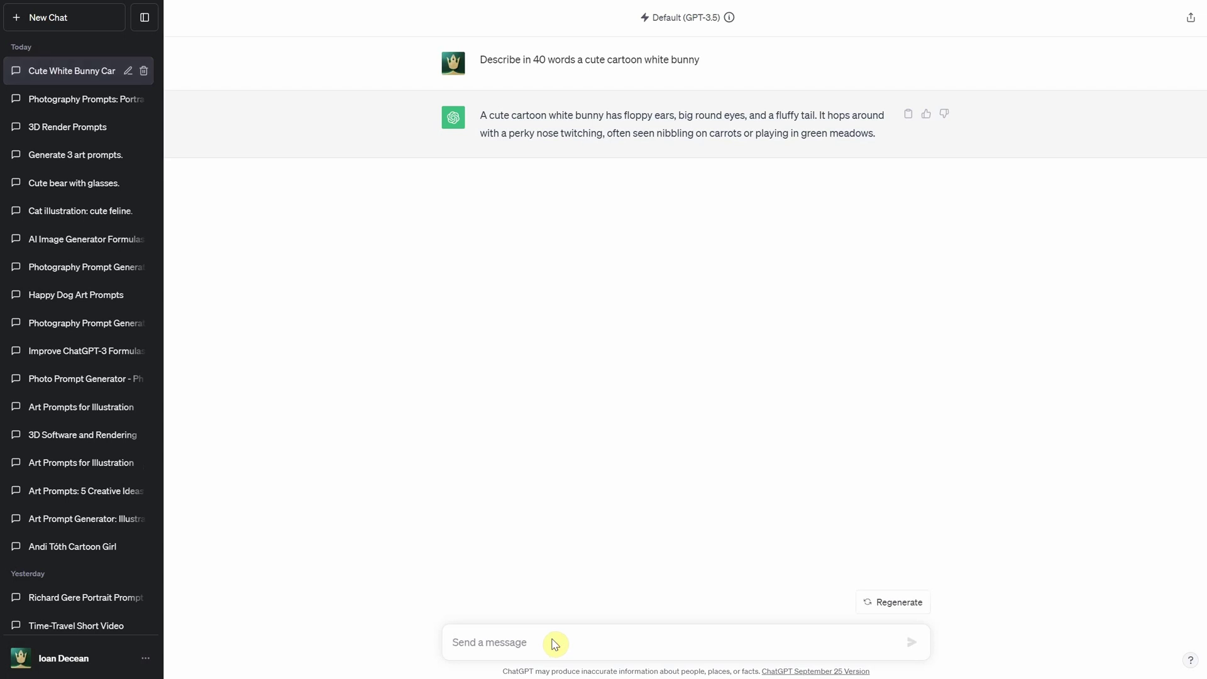
Follow up with 'more' and then 'in the winter'.
type("more")
key("Return")
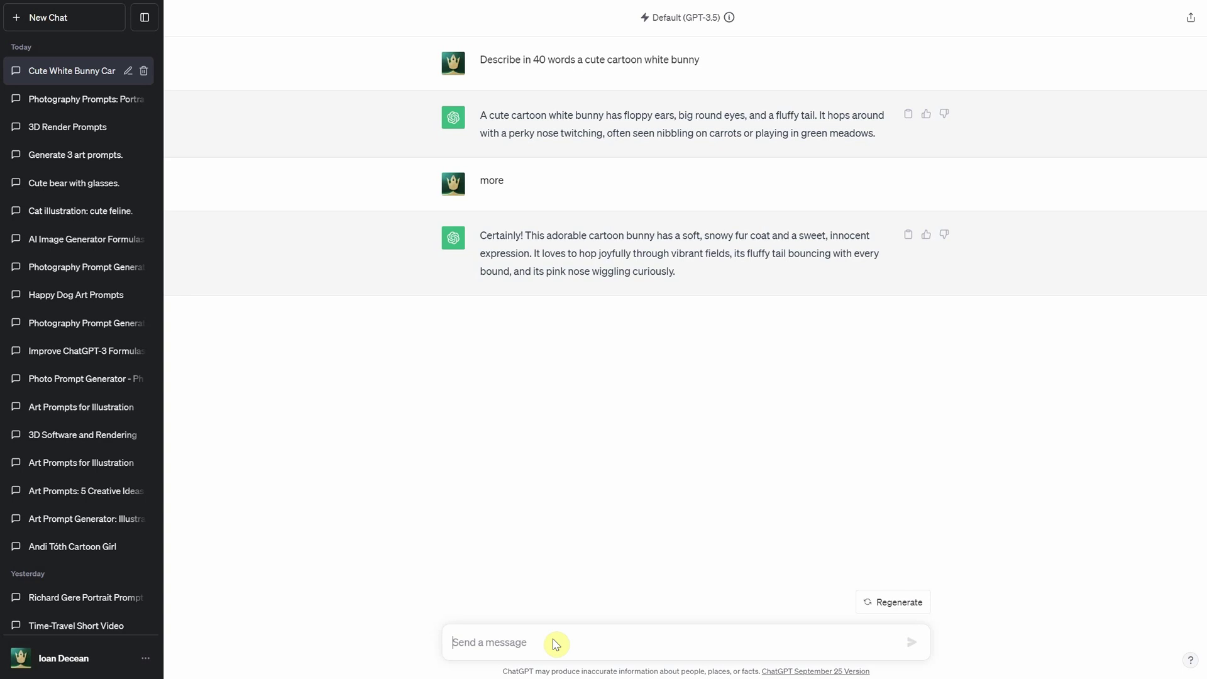
type("in the winter")
key("Return")
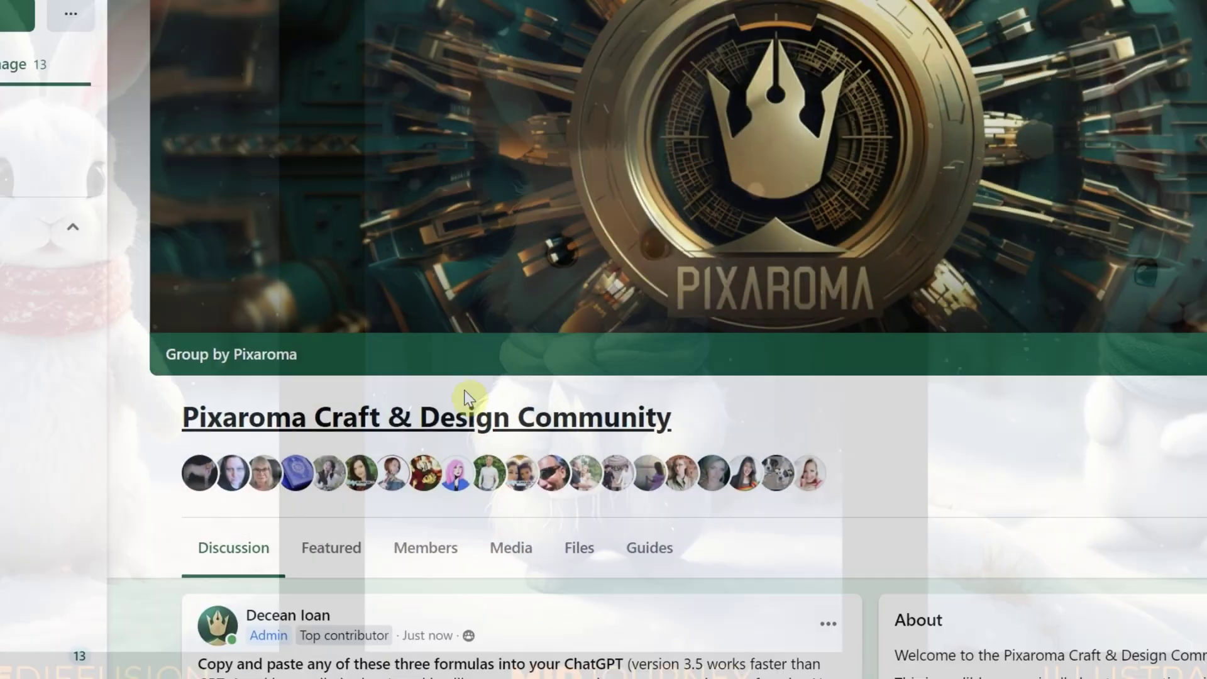
Read through the three-formula post, highlighting the illustration formula along the way.
scroll(575, 386, "down", 5)
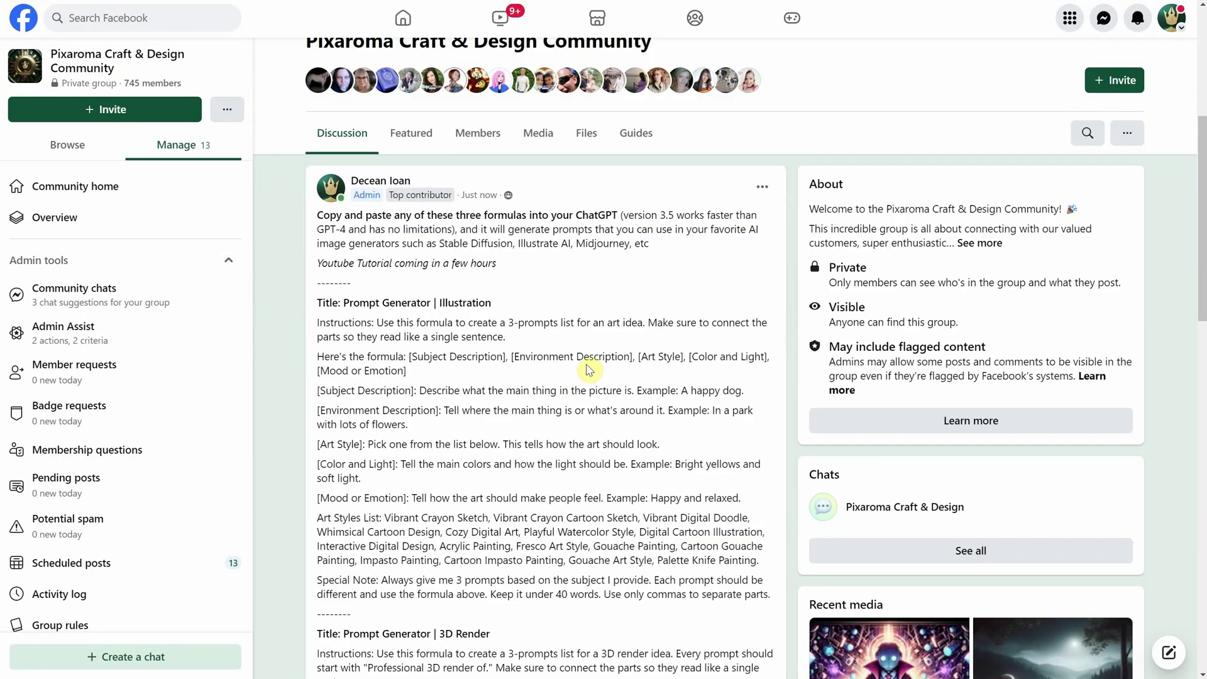
left_click_drag(316, 299, 774, 592)
left_click(580, 291)
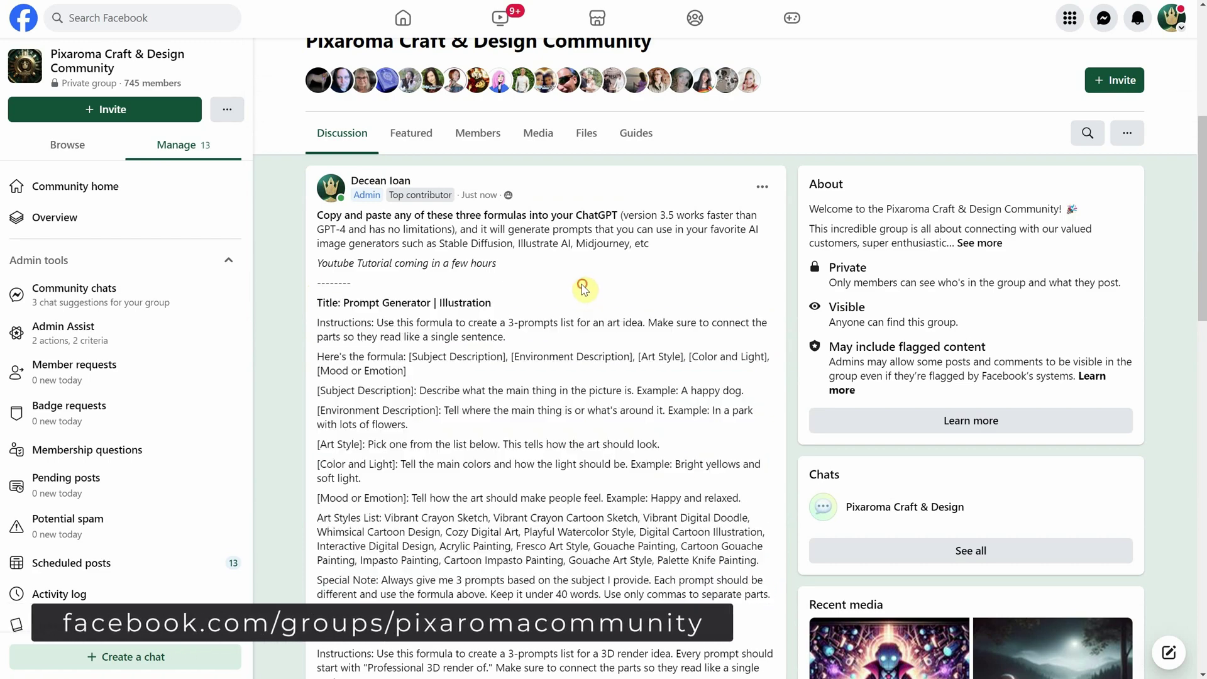
scroll(646, 339, "down", 8)
scroll(637, 310, "down", 5)
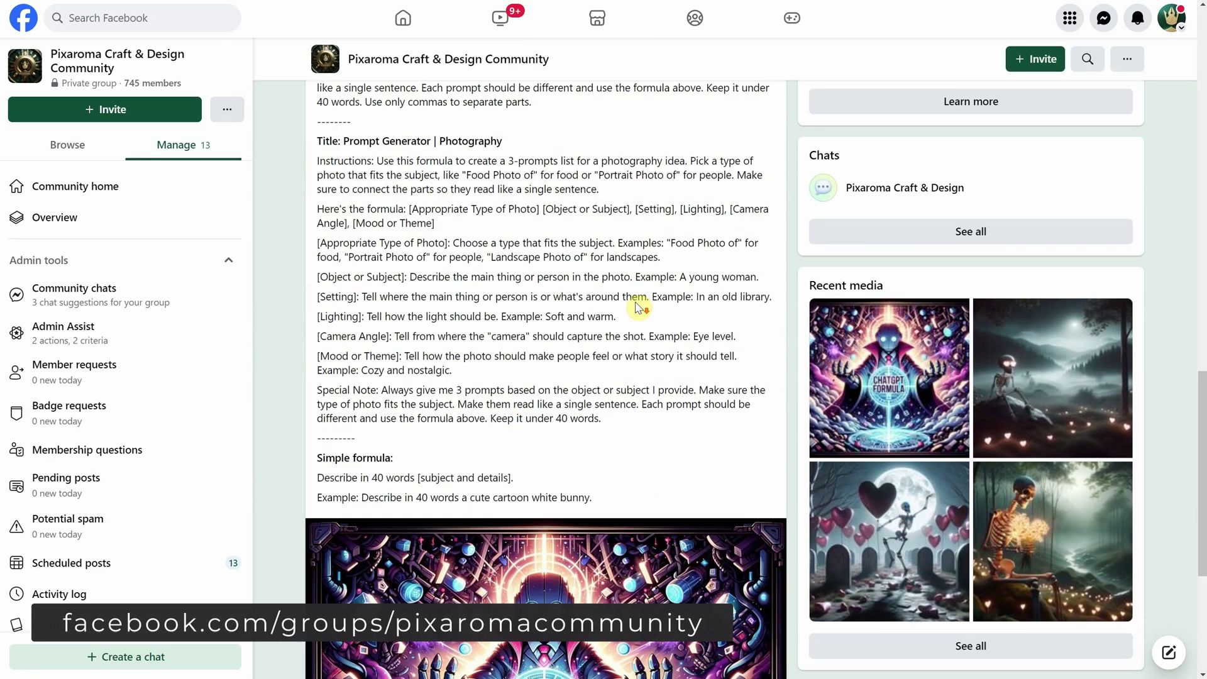
scroll(642, 313, "down", 5)
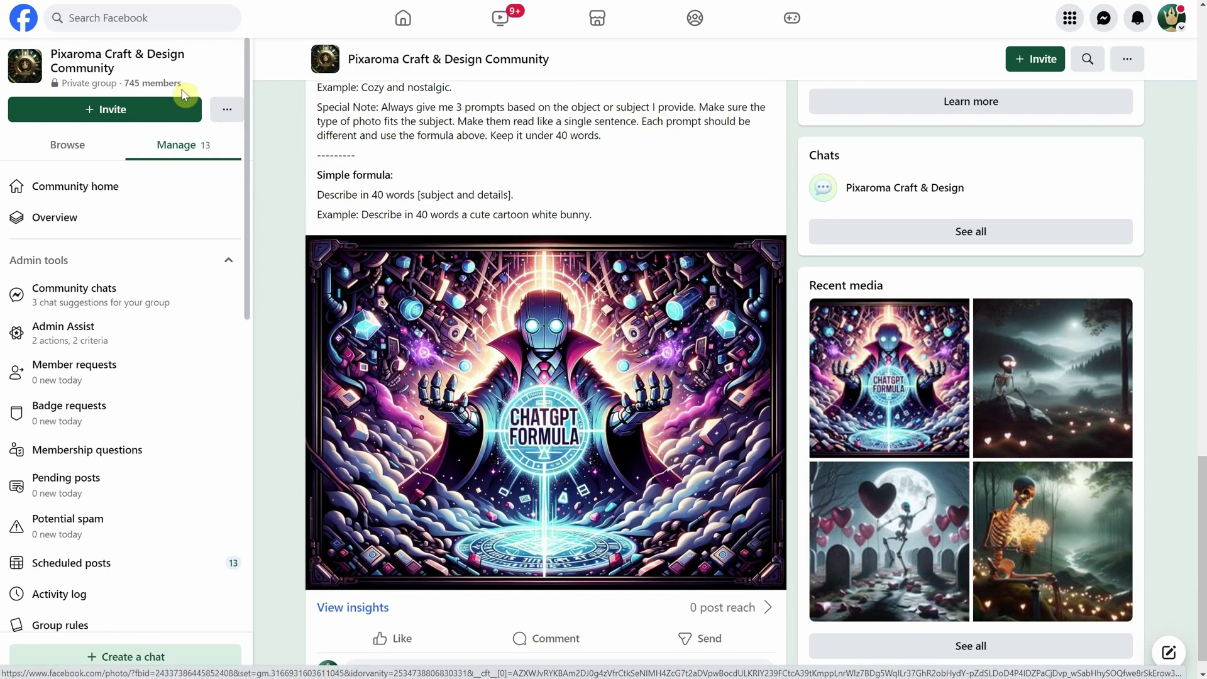
Go to the Pixaroma Craft & Design Community home page and scroll down its feed.
left_click(115, 55)
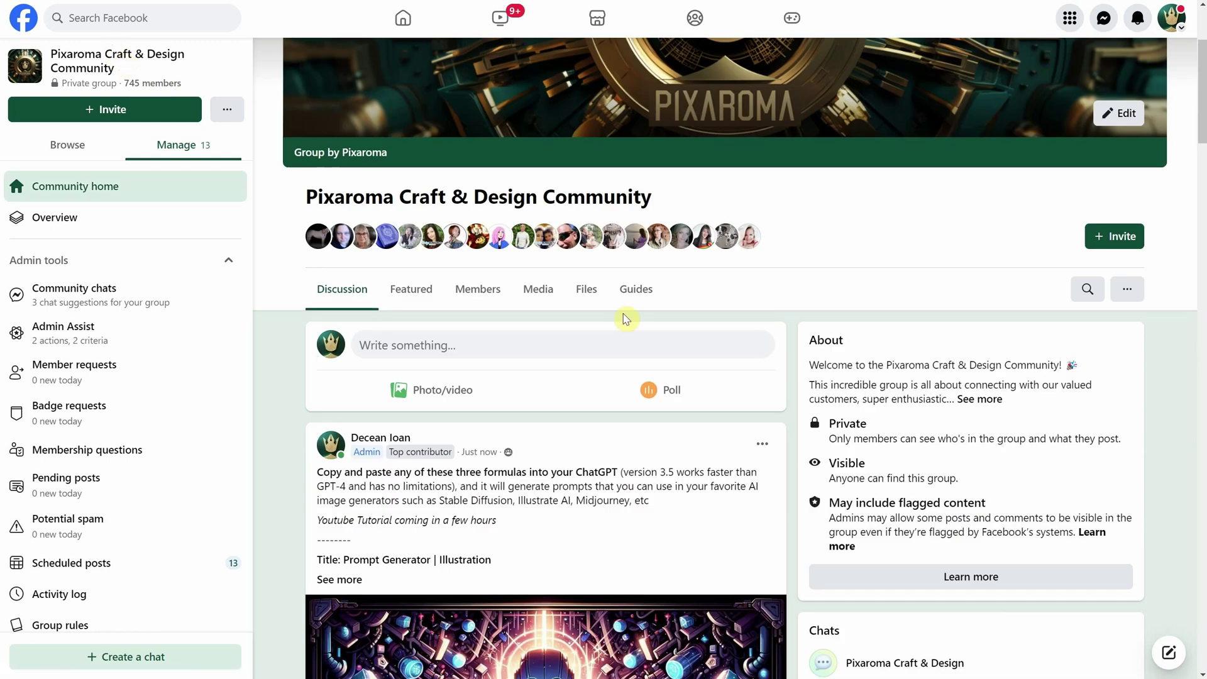
scroll(627, 318, "down", 20)
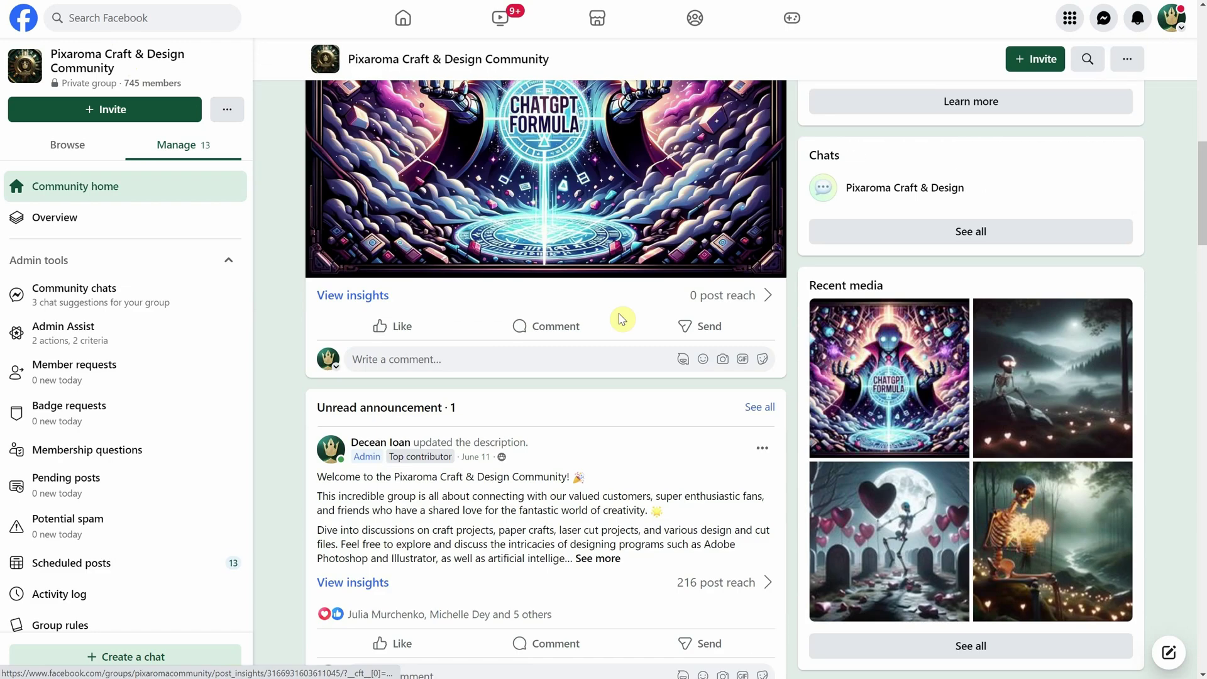
scroll(629, 311, "down", 15)
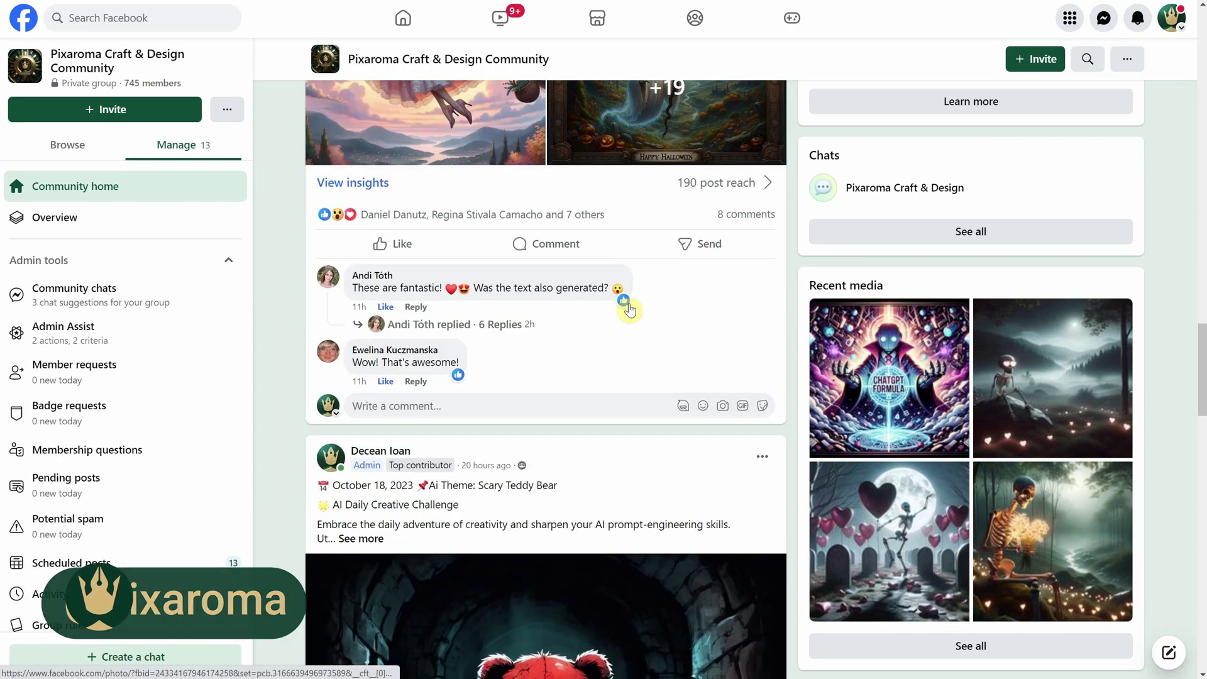
scroll(634, 309, "down", 15)
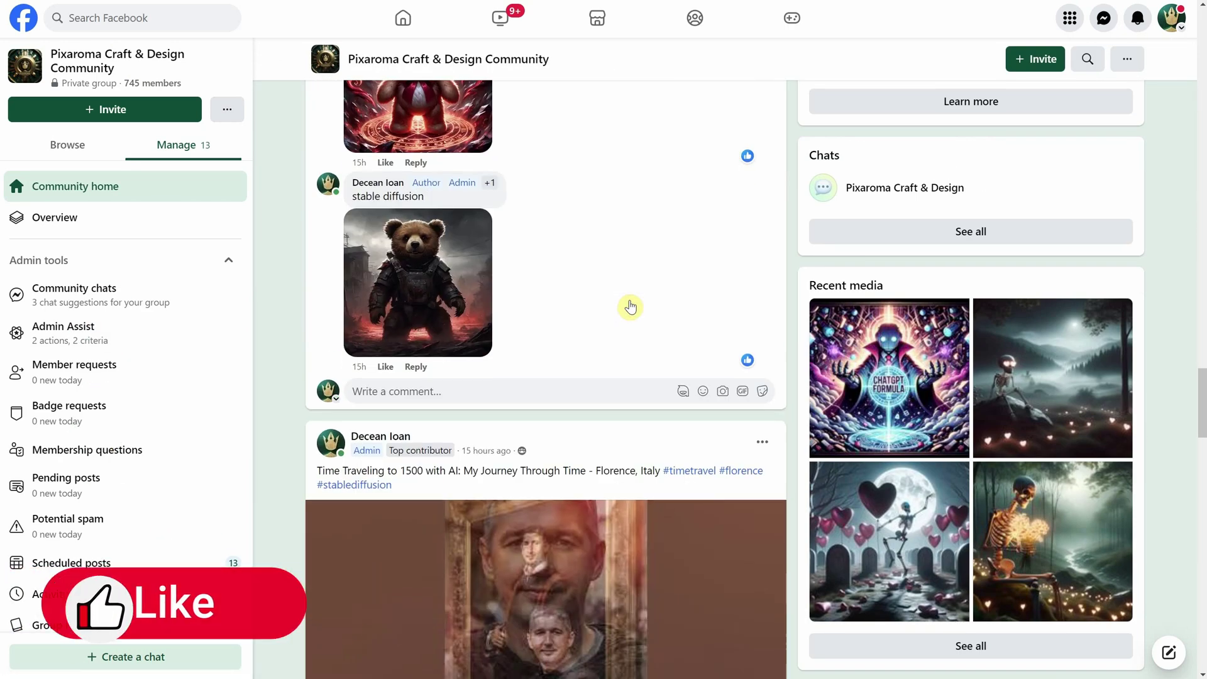
scroll(632, 305, "down", 15)
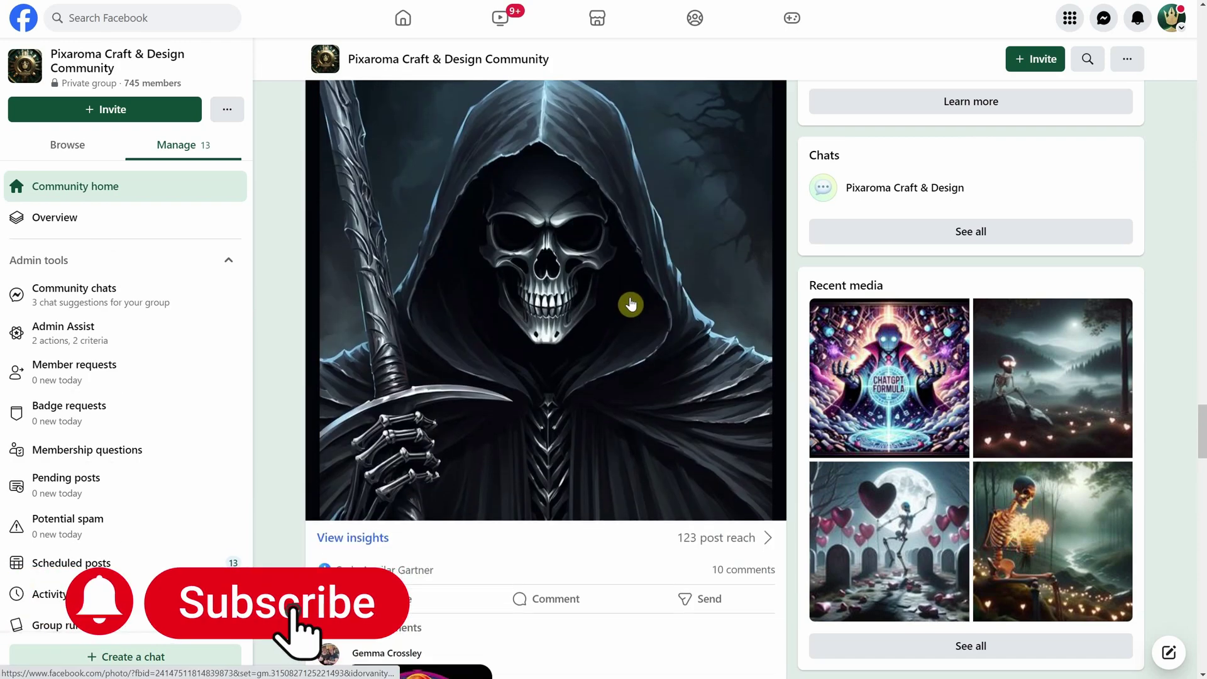
scroll(633, 303, "down", 8)
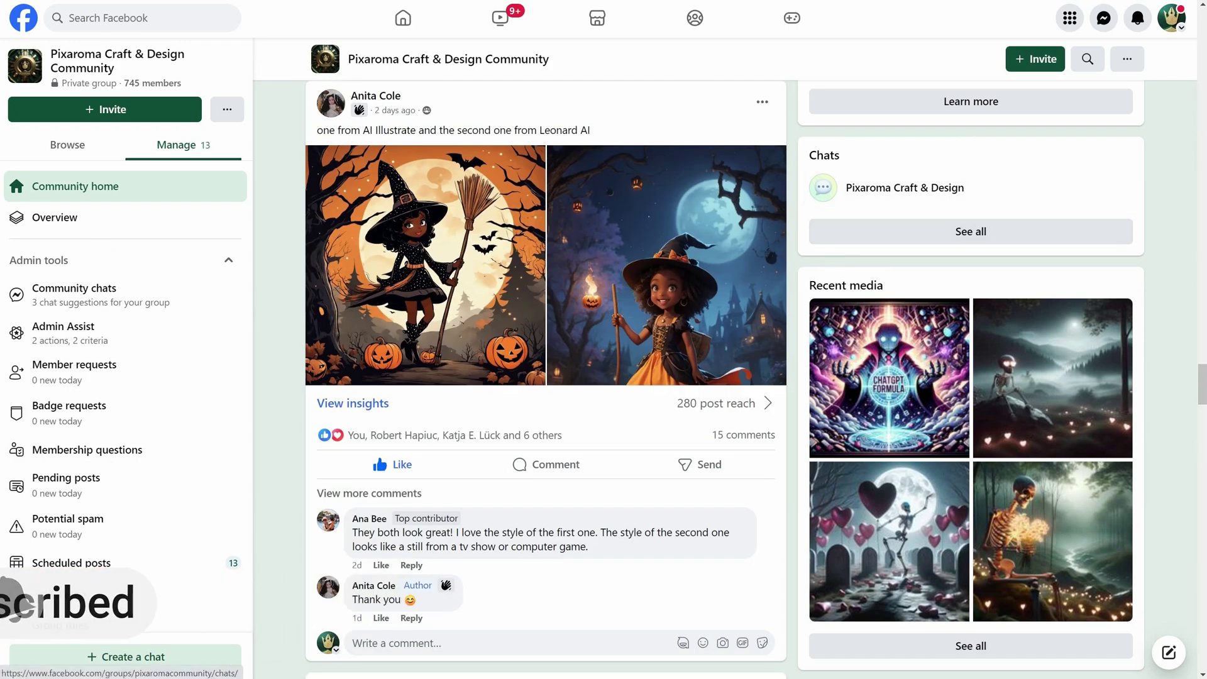